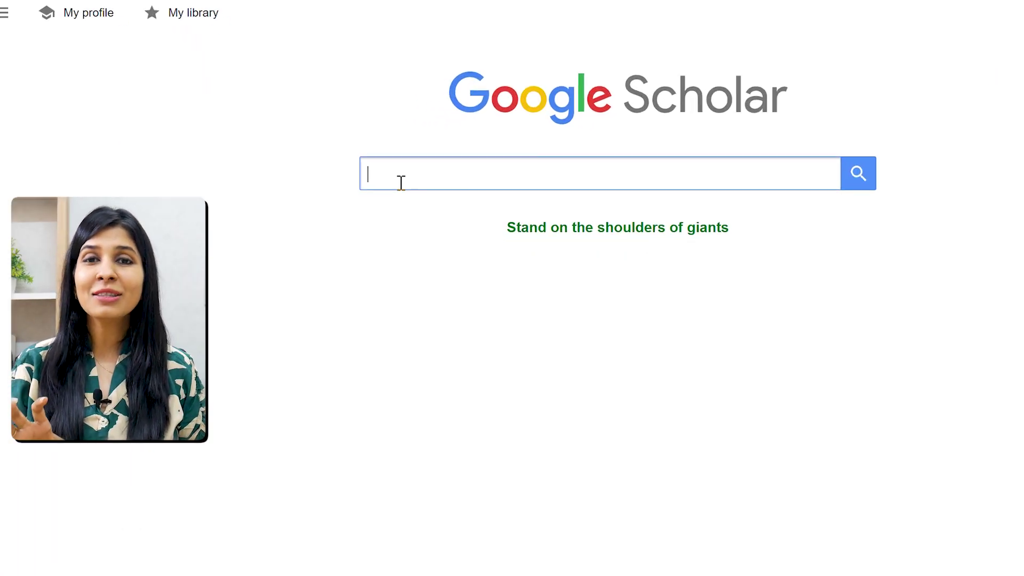
- Search Google Scholar for 'nanoc coat' superhydrophobic coating papers and go to results page 2
text(nanoparticles for su)
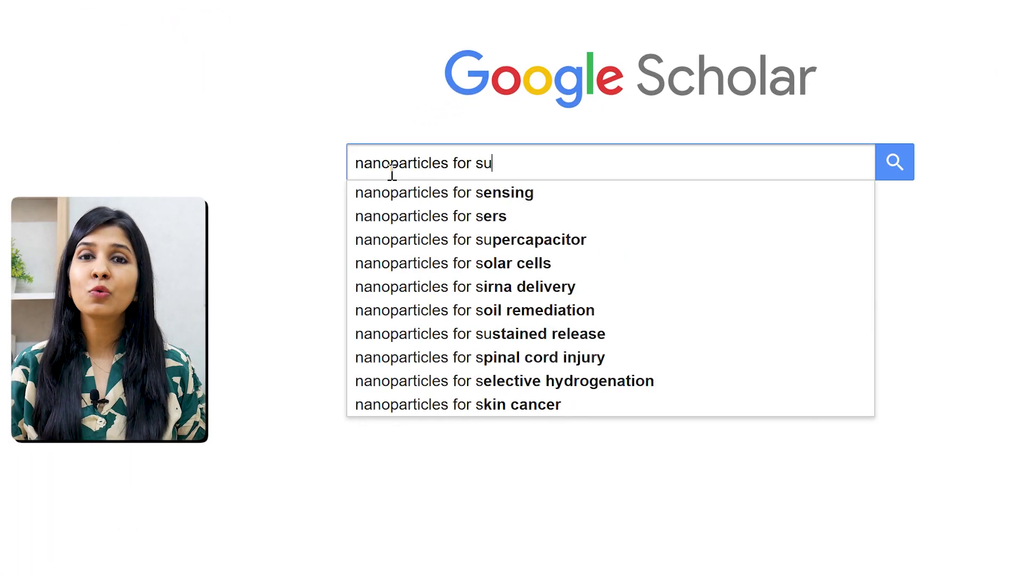
text(c coatings)
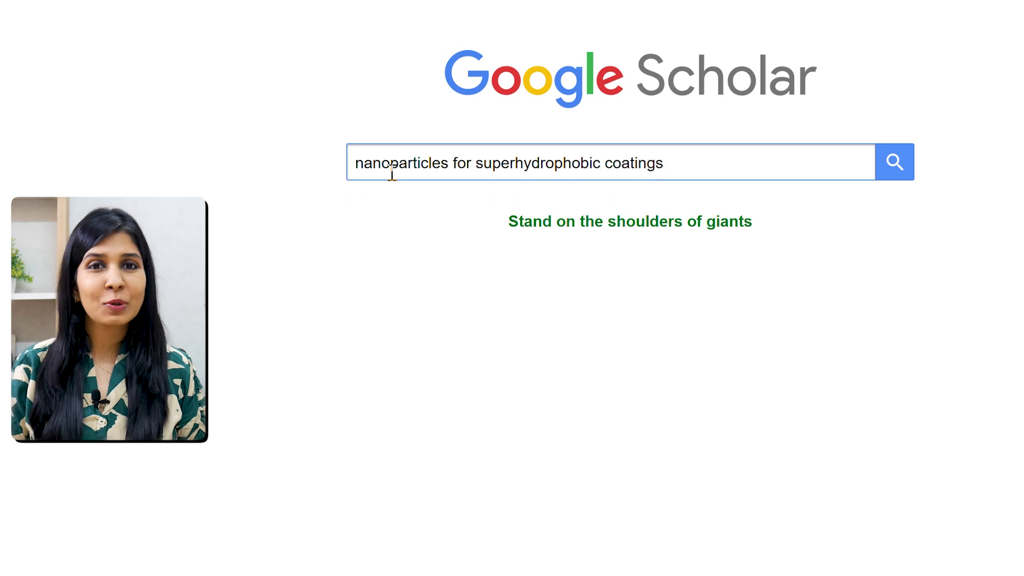
key(Return)
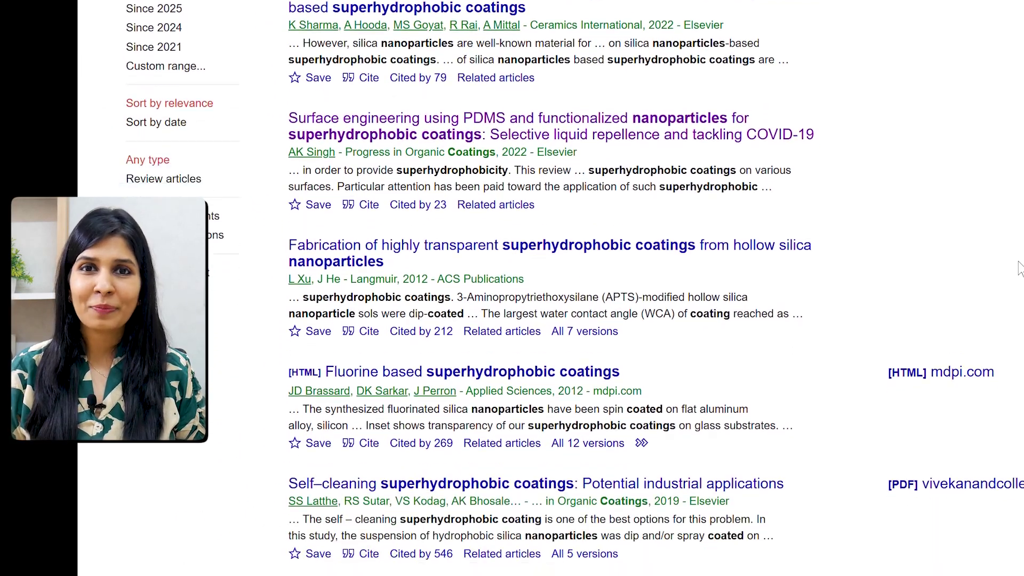
scroll(1020, 266, down, 8)
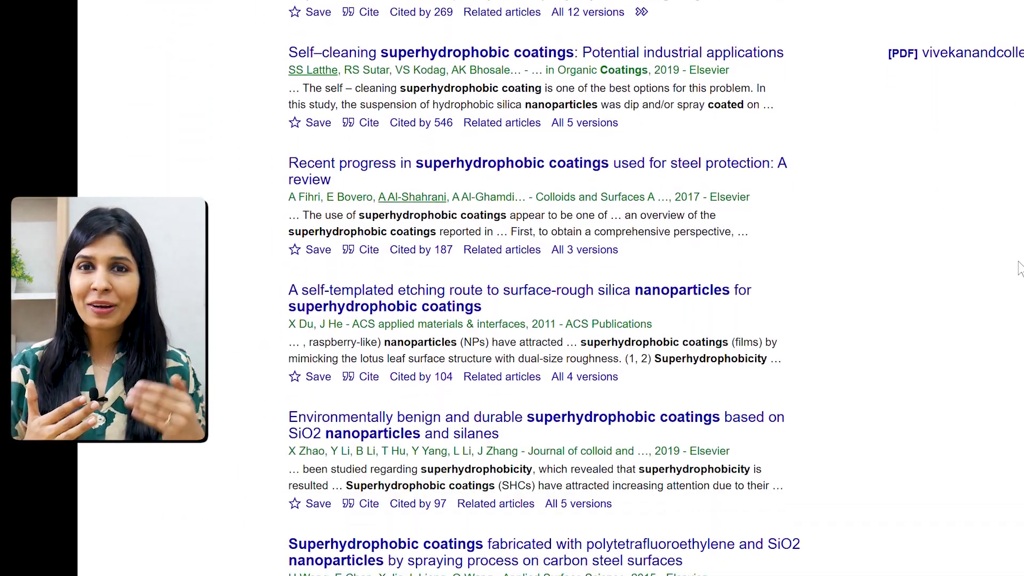
scroll(1019, 267, down, 10)
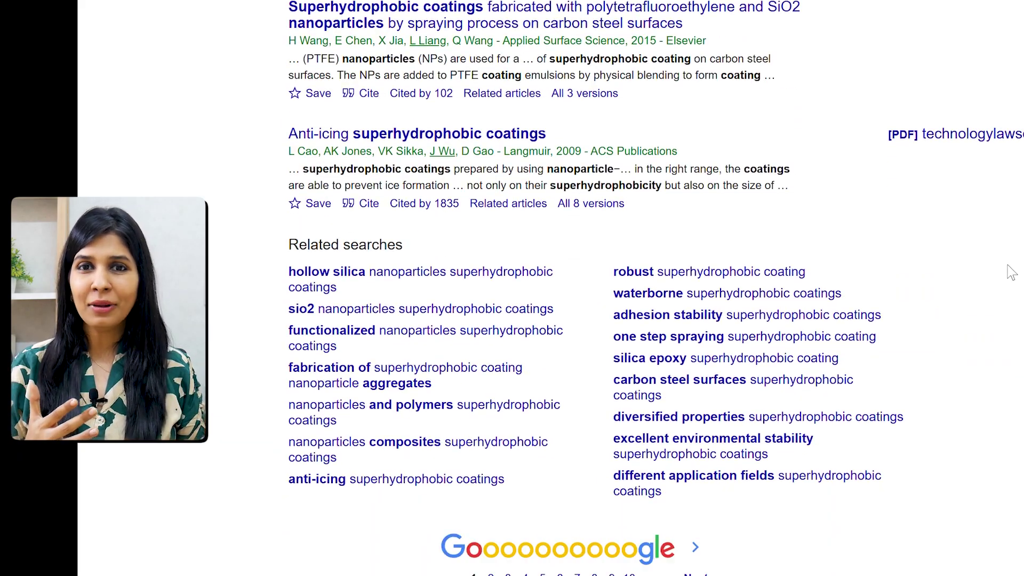
scroll(534, 508, down, 3)
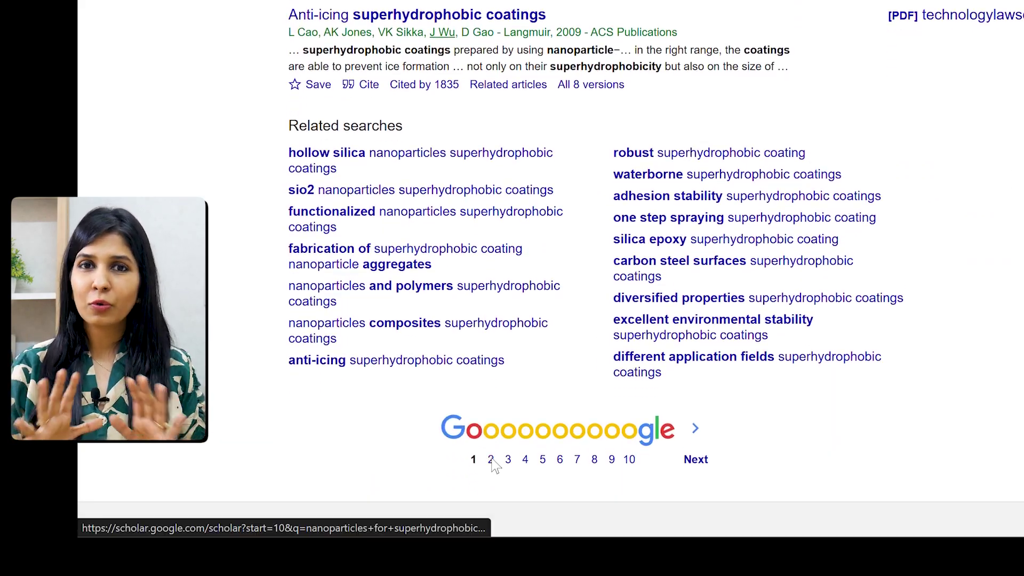
click(492, 459)
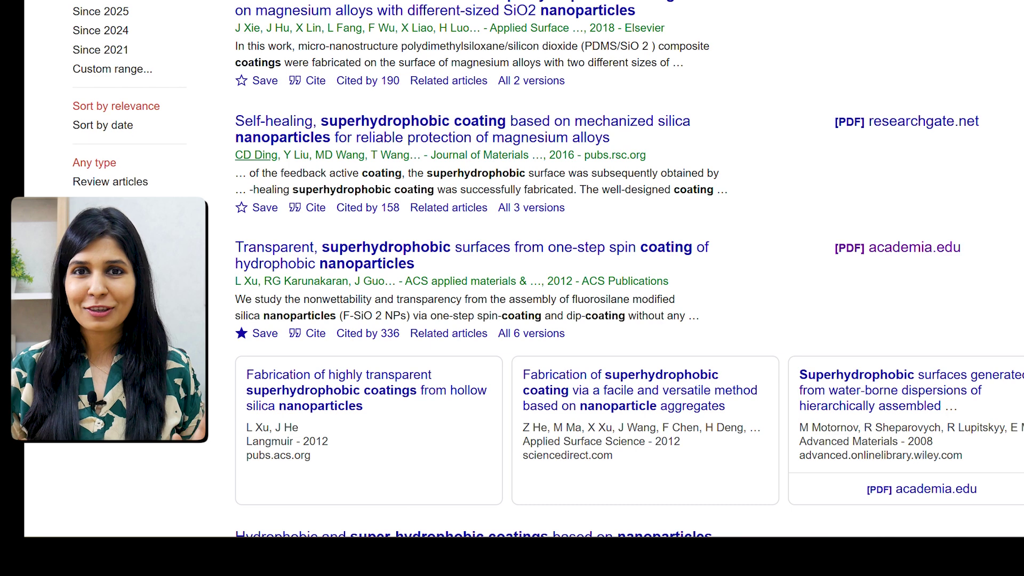
scroll(1020, 182, down, 2)
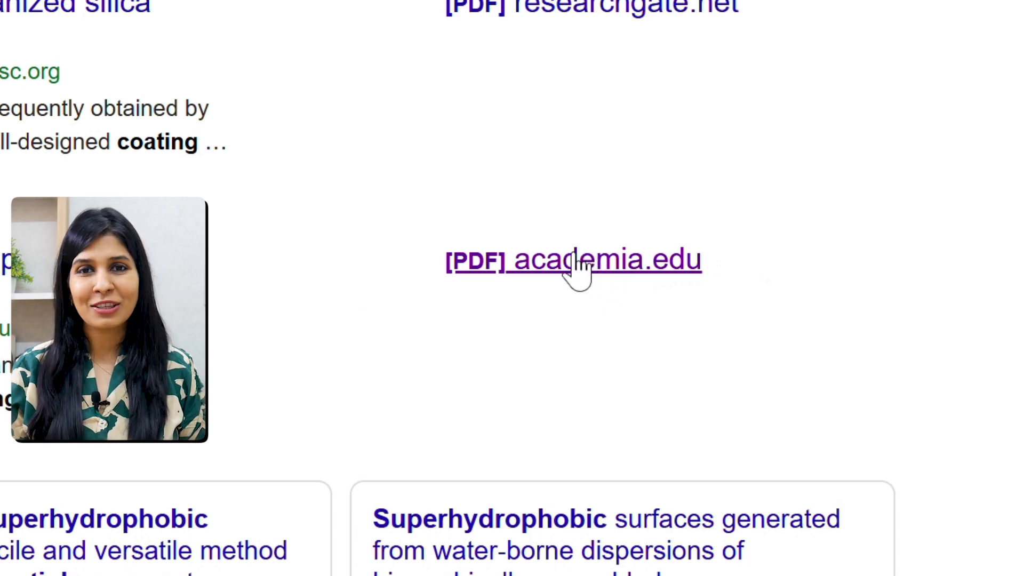
- Open the academia.edu PDF of the transparent superhydrophobic spin-coating paper and scroll through it
click(584, 273)
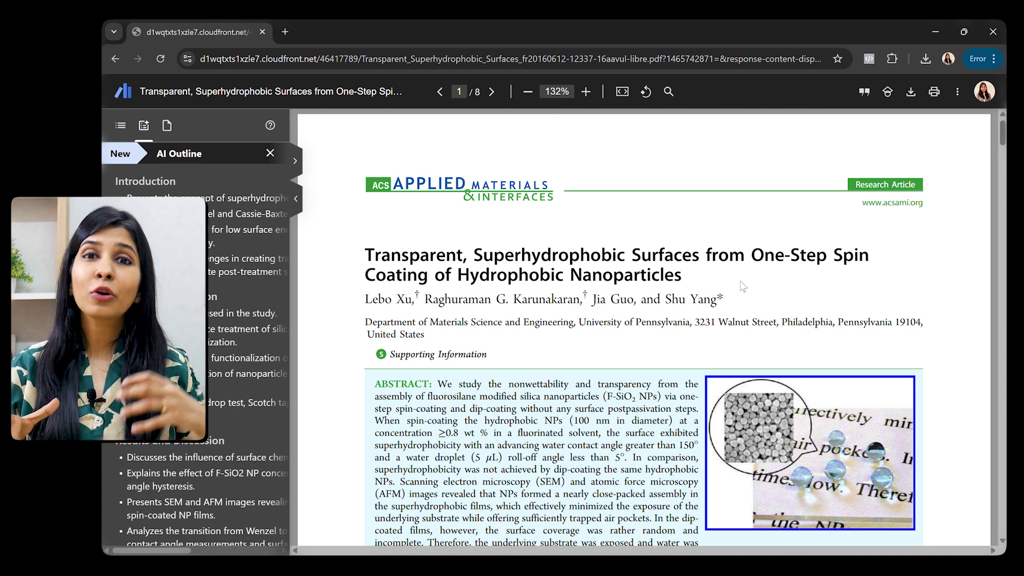
scroll(743, 286, down, 5)
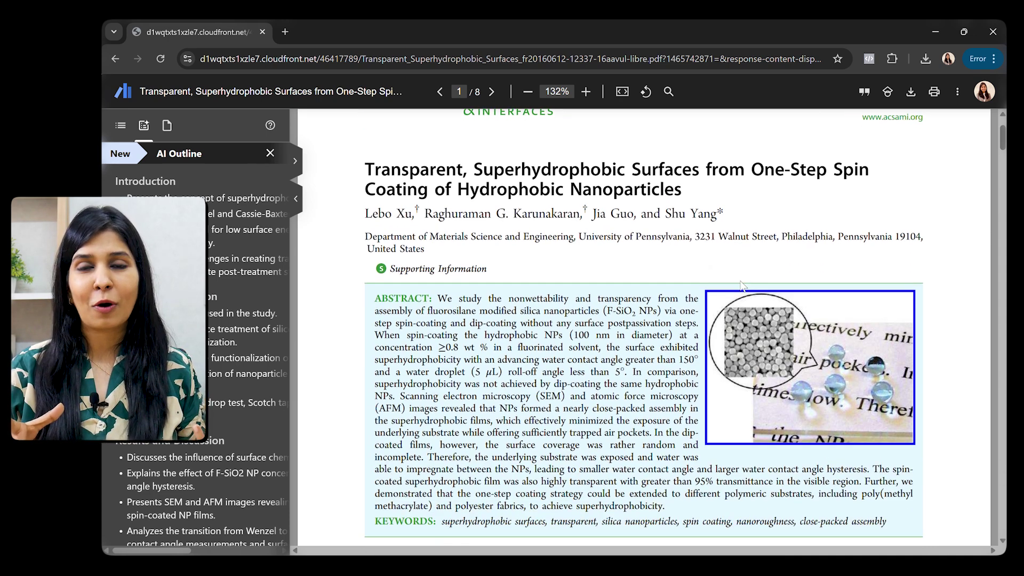
scroll(743, 286, down, 5)
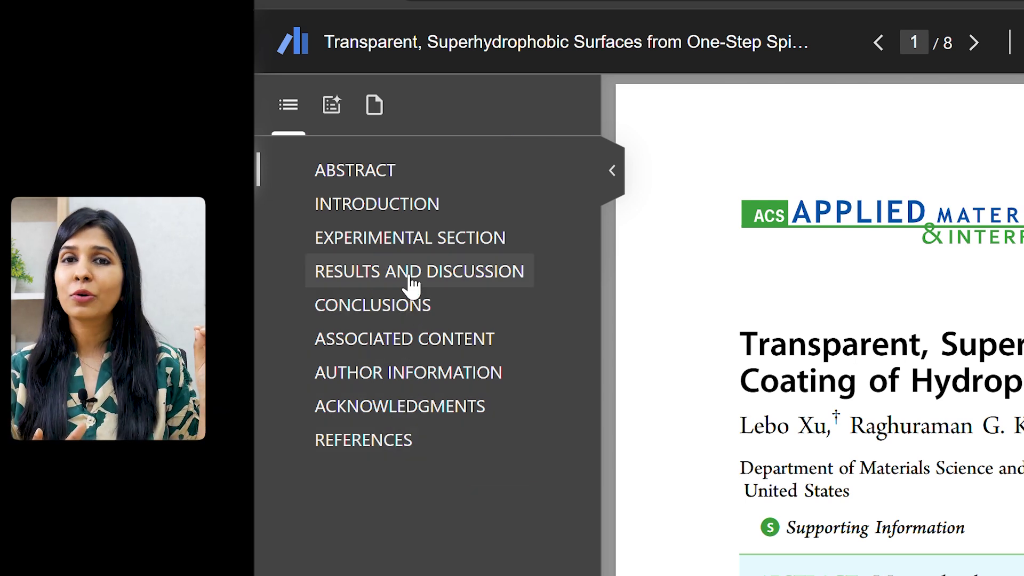
- Jump to Results and Discussion, then read the paper's widened AI Outline
click(403, 255)
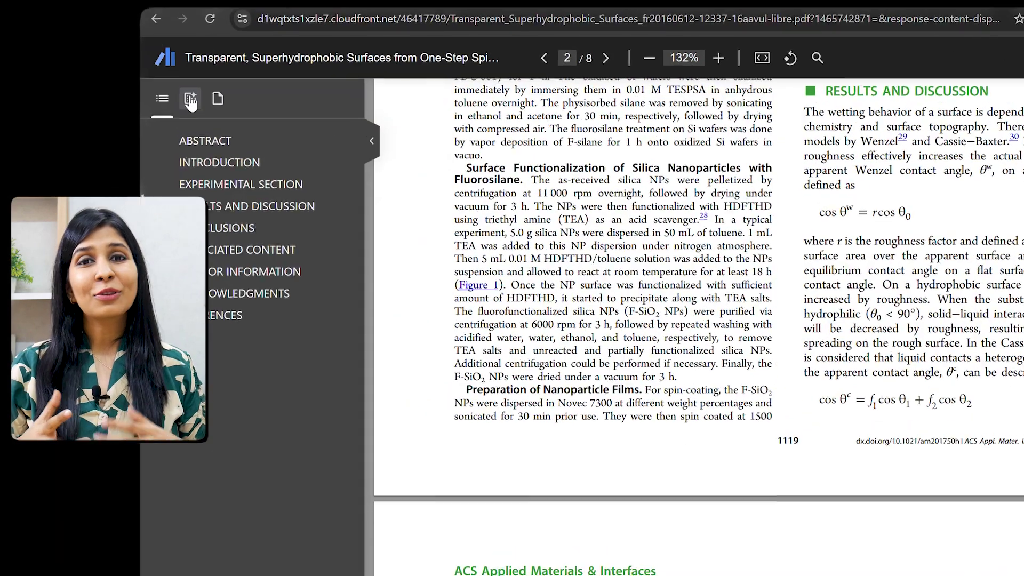
click(190, 100)
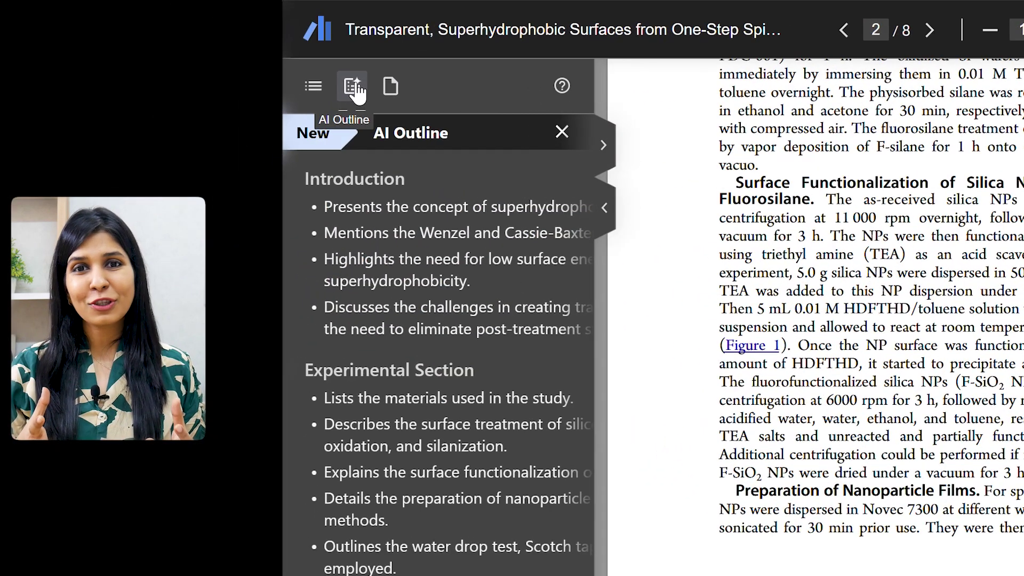
click(604, 146)
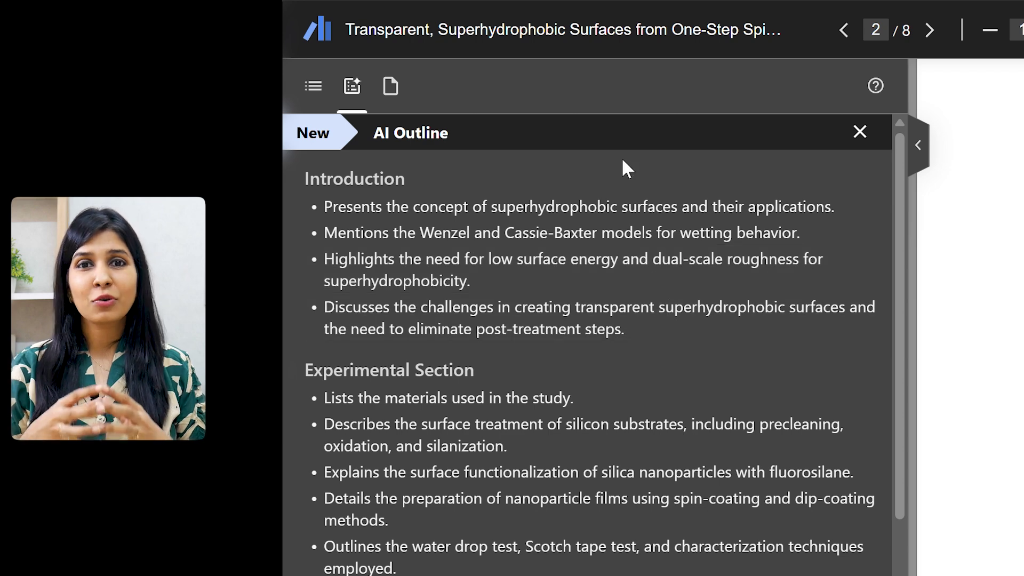
scroll(613, 388, down, 3)
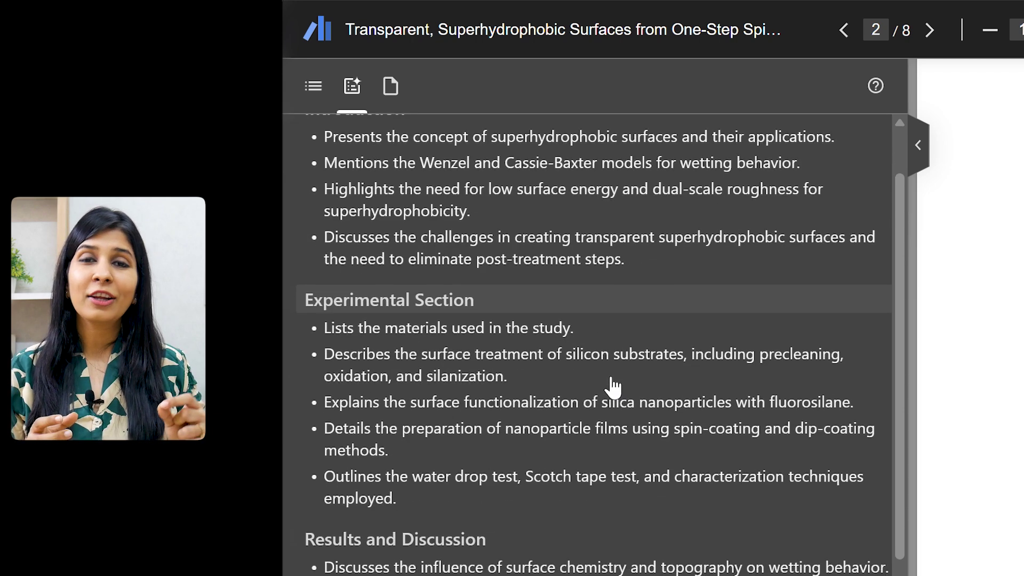
scroll(613, 388, down, 5)
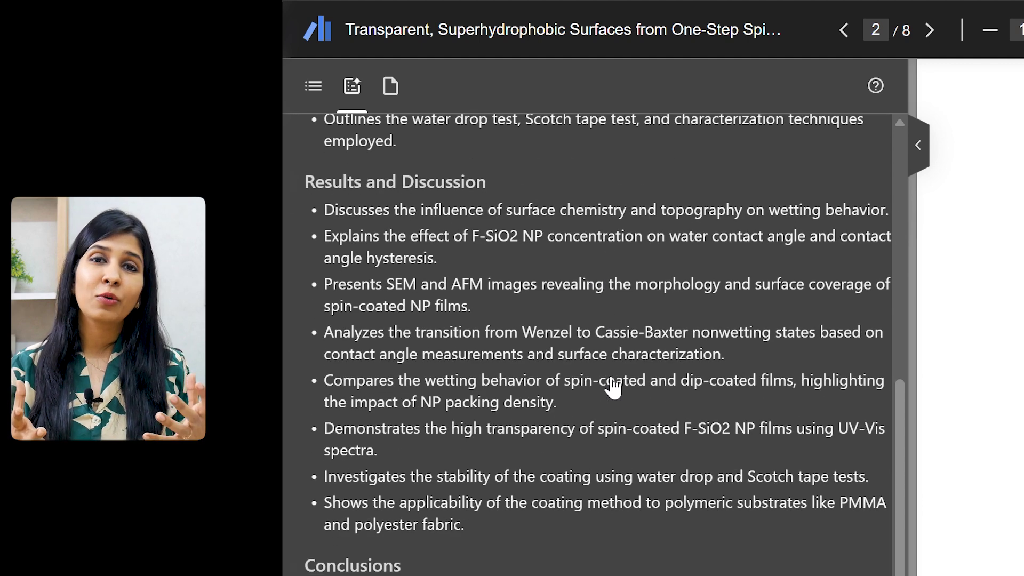
scroll(614, 388, up, 8)
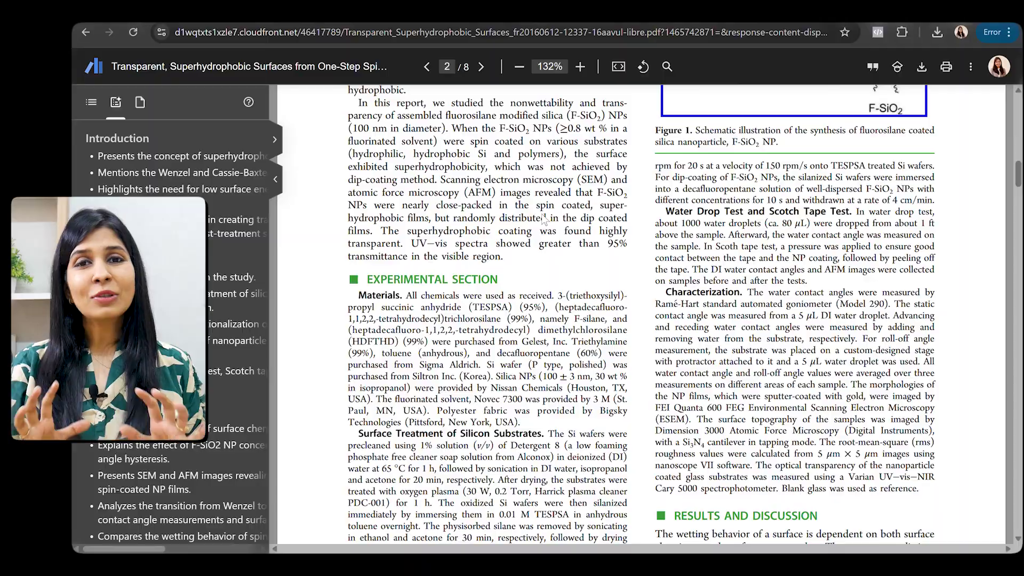
- Follow the Table 1 and Figure 1 links, then preview cited reference [26]
scroll(543, 214, down, 5)
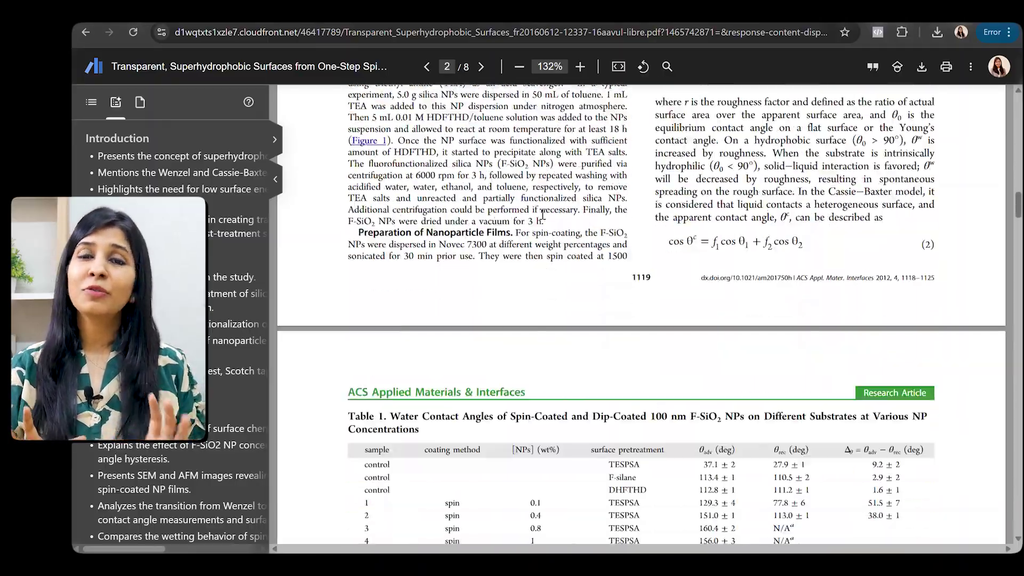
scroll(542, 215, down, 10)
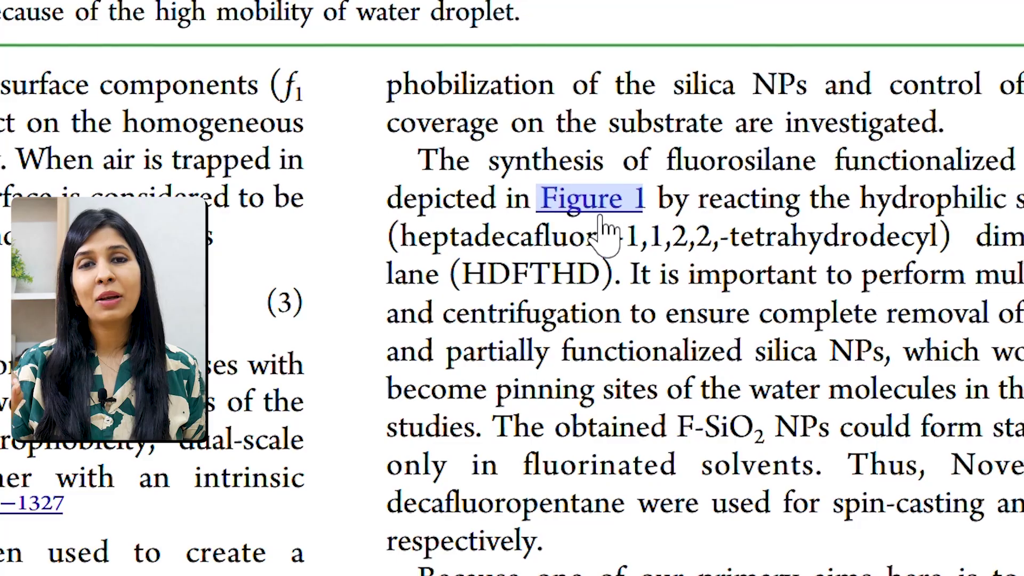
scroll(605, 235, down, 10)
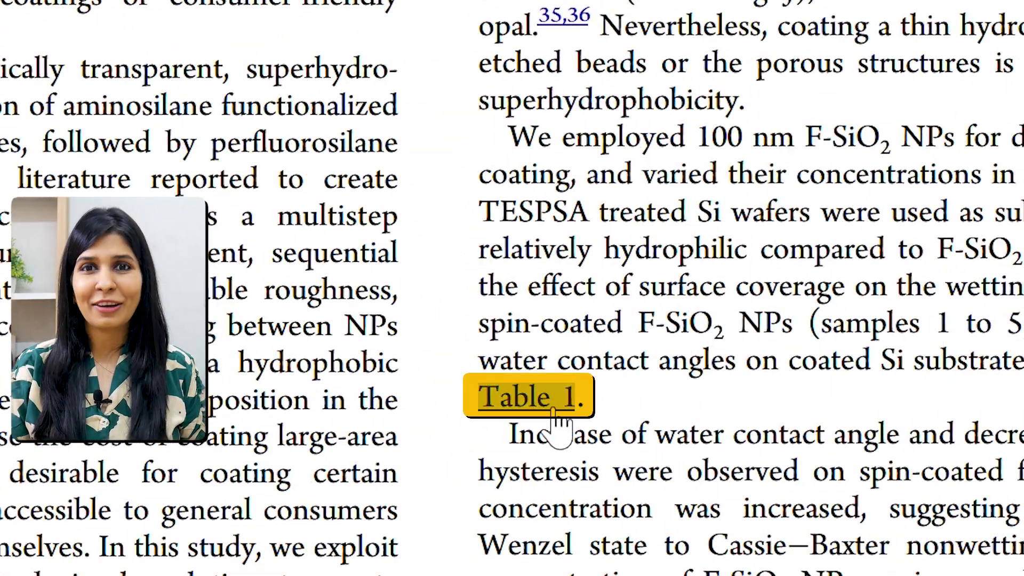
click(553, 410)
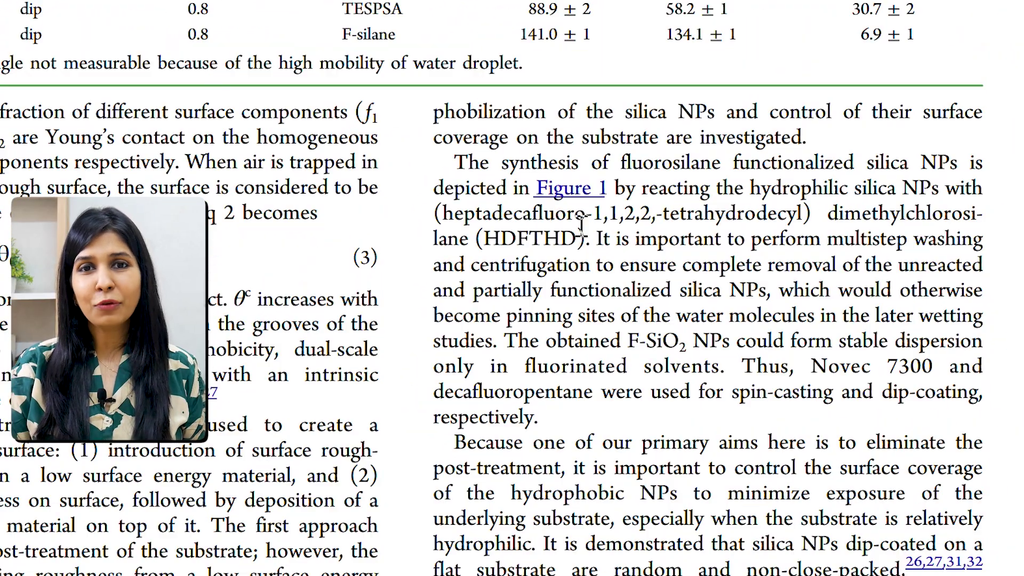
click(570, 193)
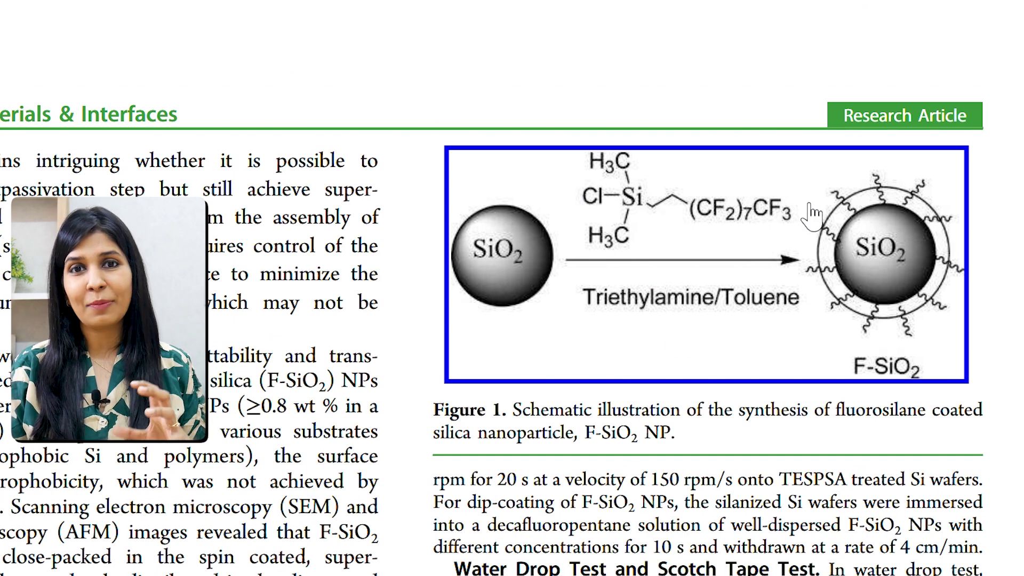
key(alt+Left)
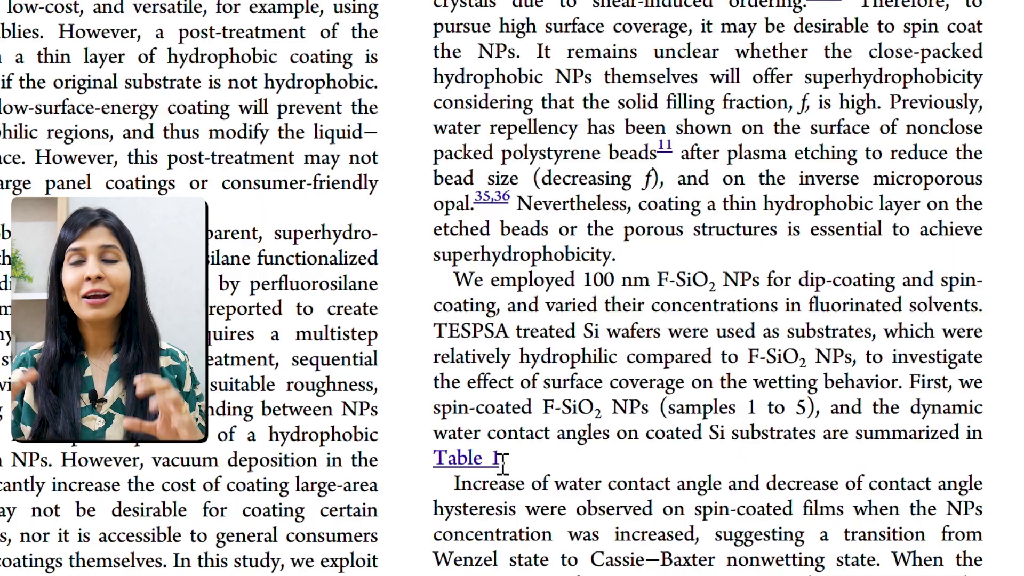
click(460, 460)
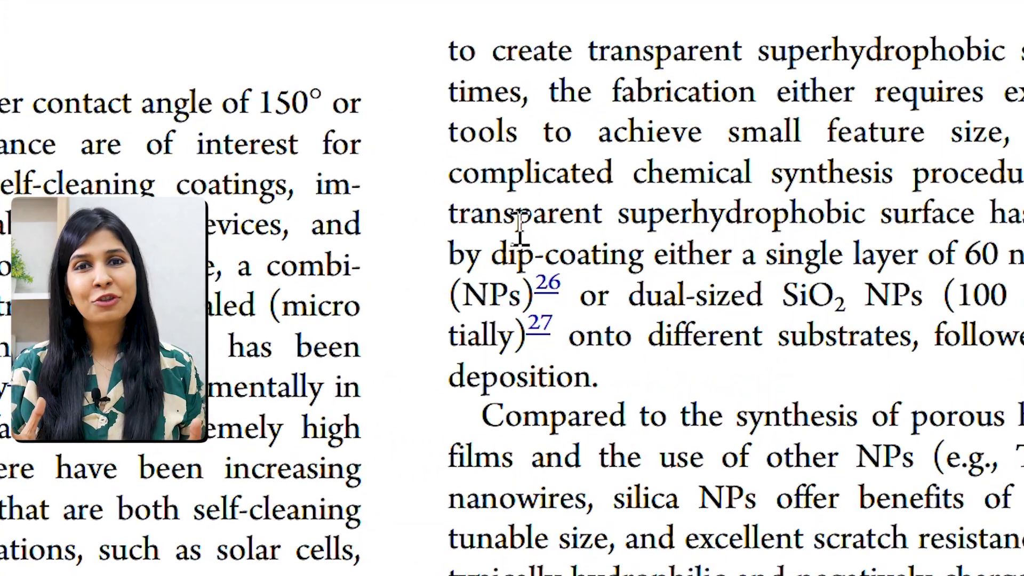
click(546, 283)
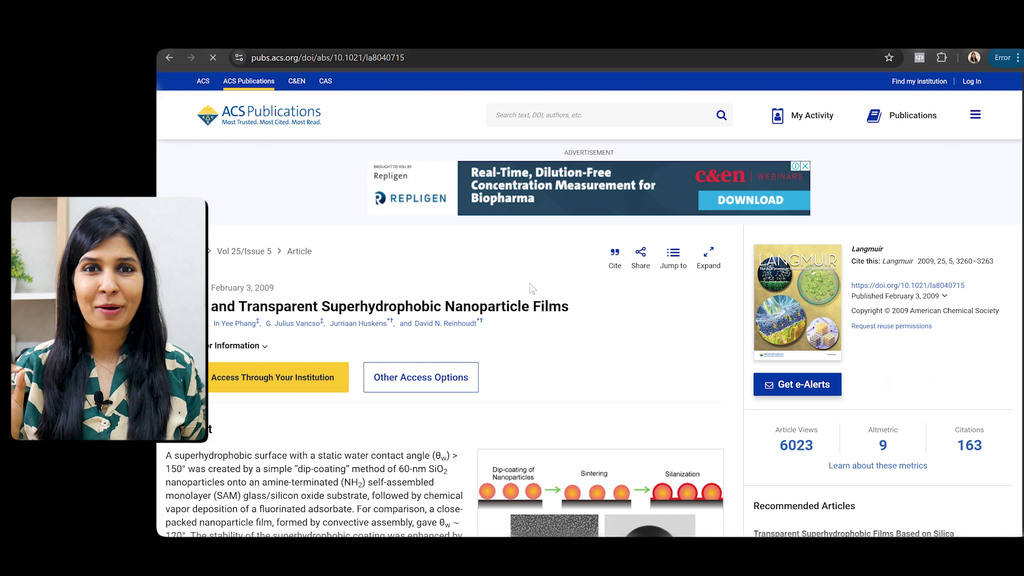
- Preview cited references 2, 3 ('Wetting of textured surfaces') and 4 in the citation popup
scroll(345, 276, down, 1)
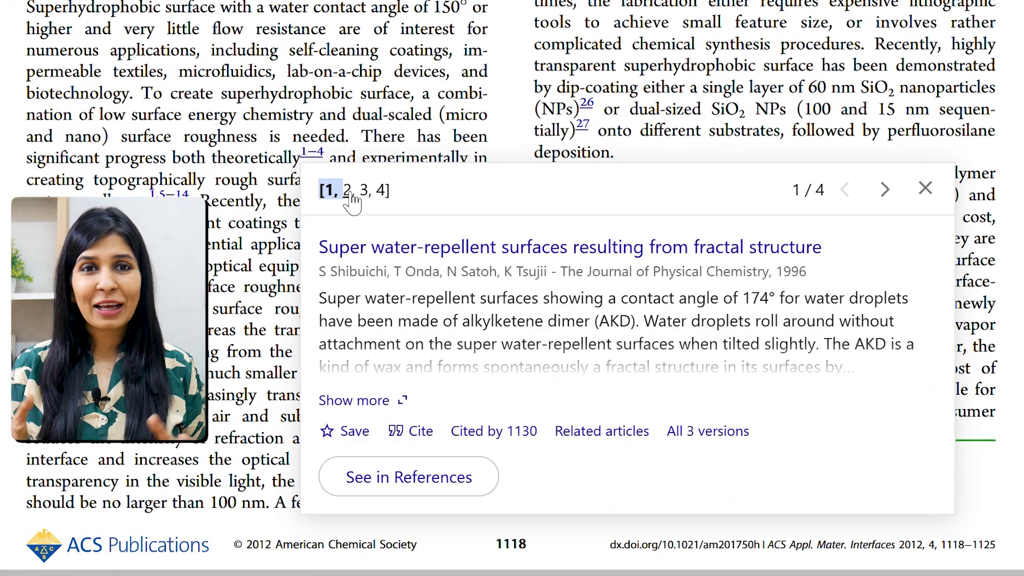
click(348, 192)
click(365, 192)
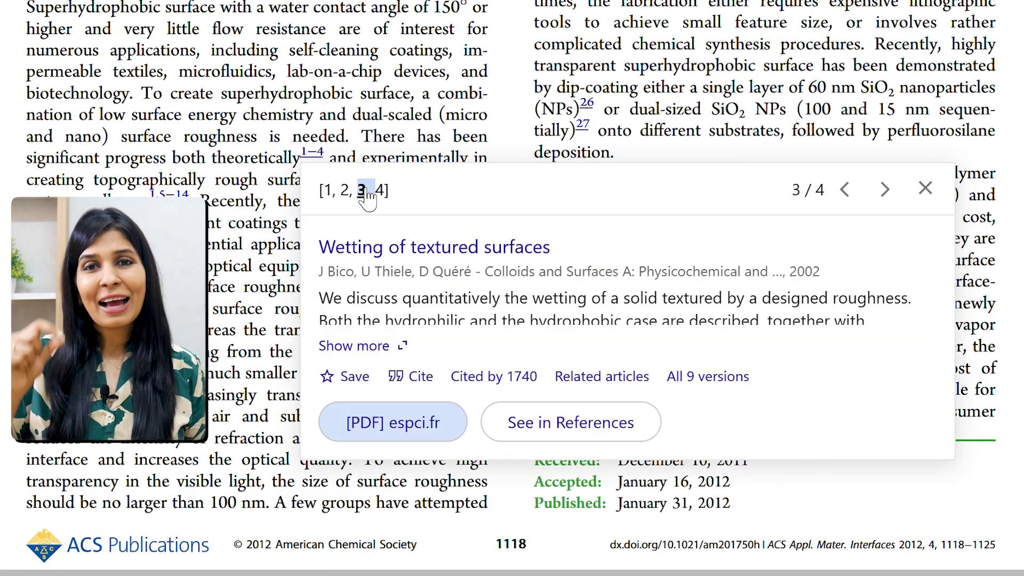
click(382, 192)
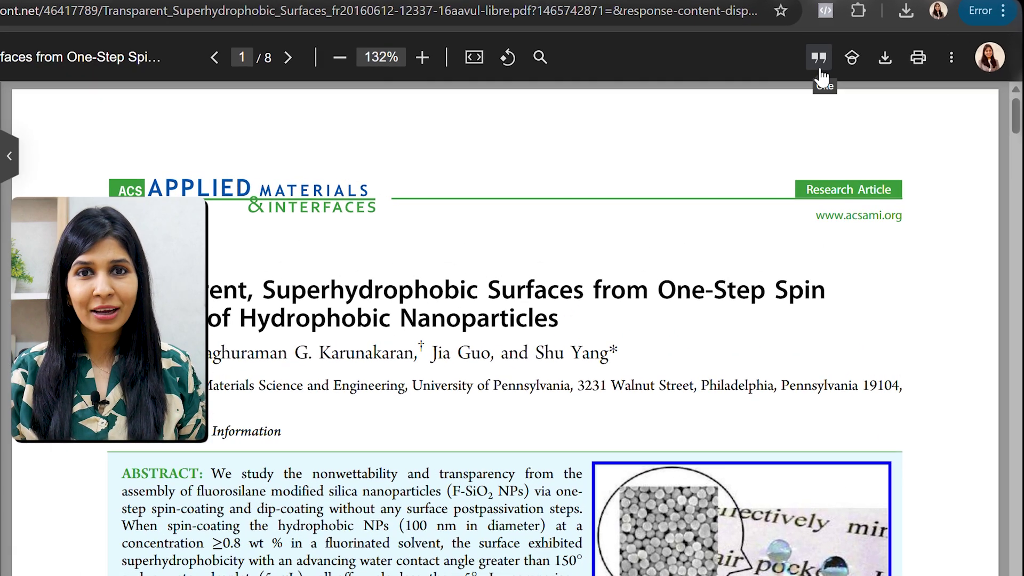
- View the paper's citation formats, then save it to My library
click(869, 67)
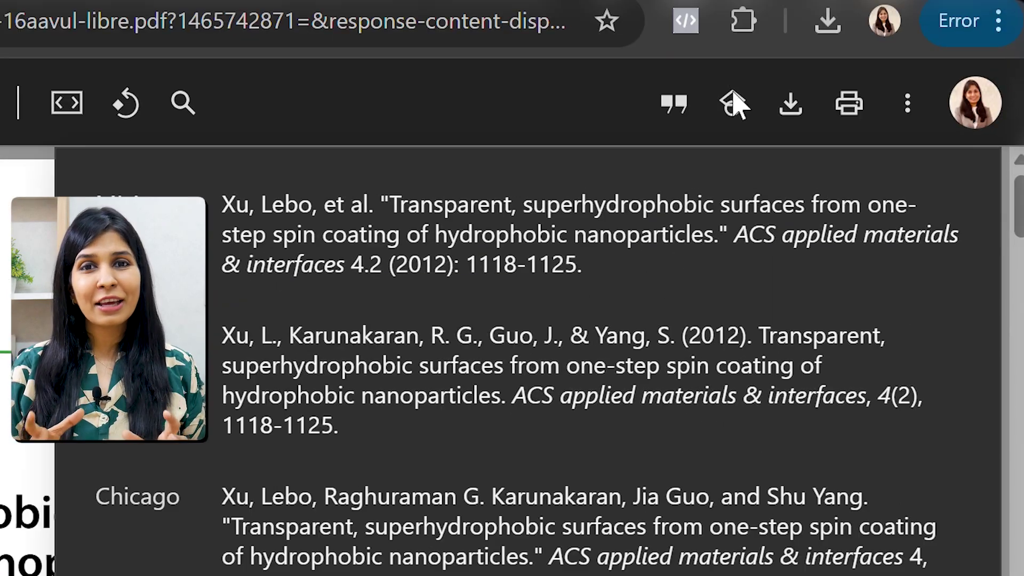
key(Escape)
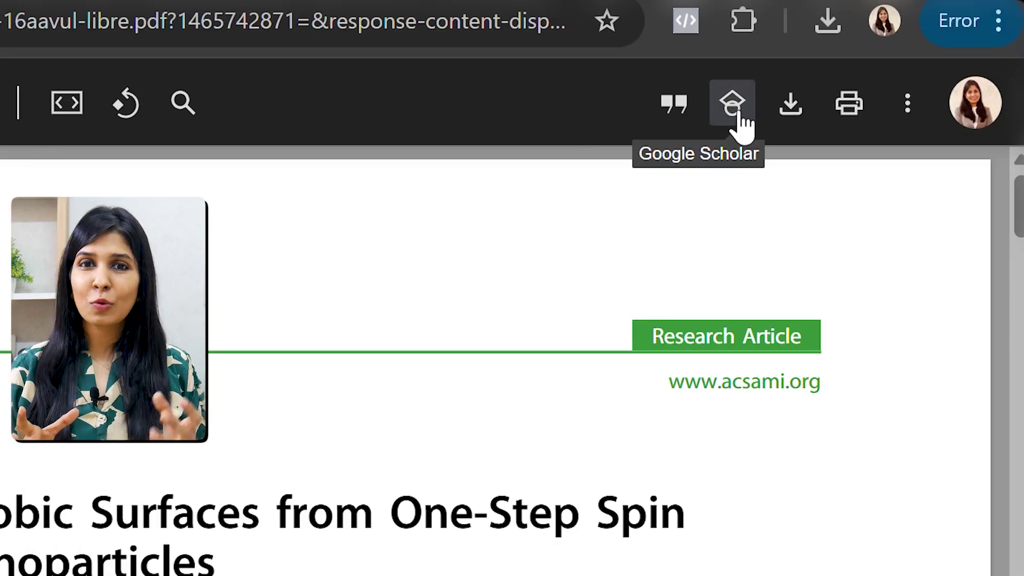
click(739, 113)
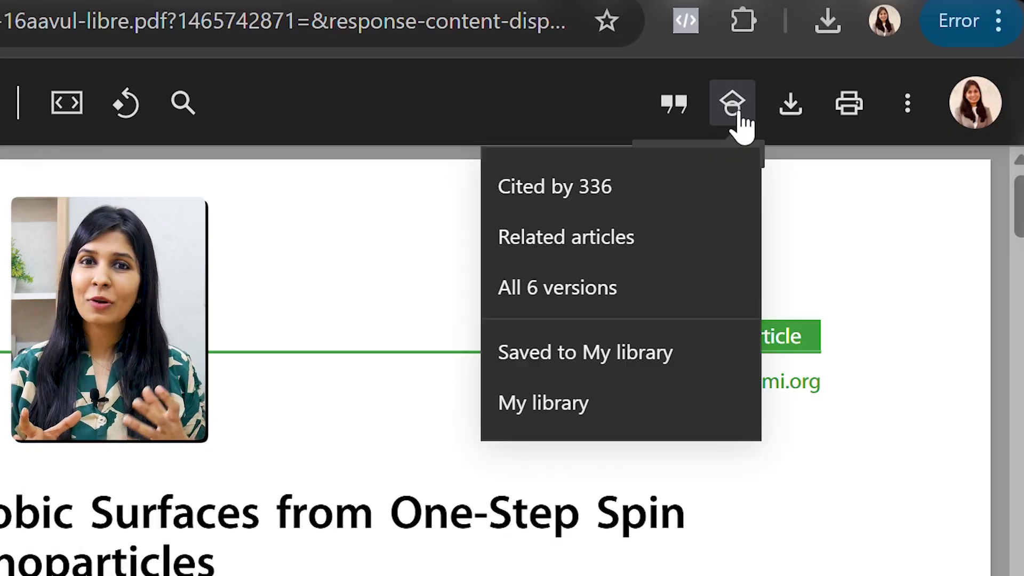
click(655, 368)
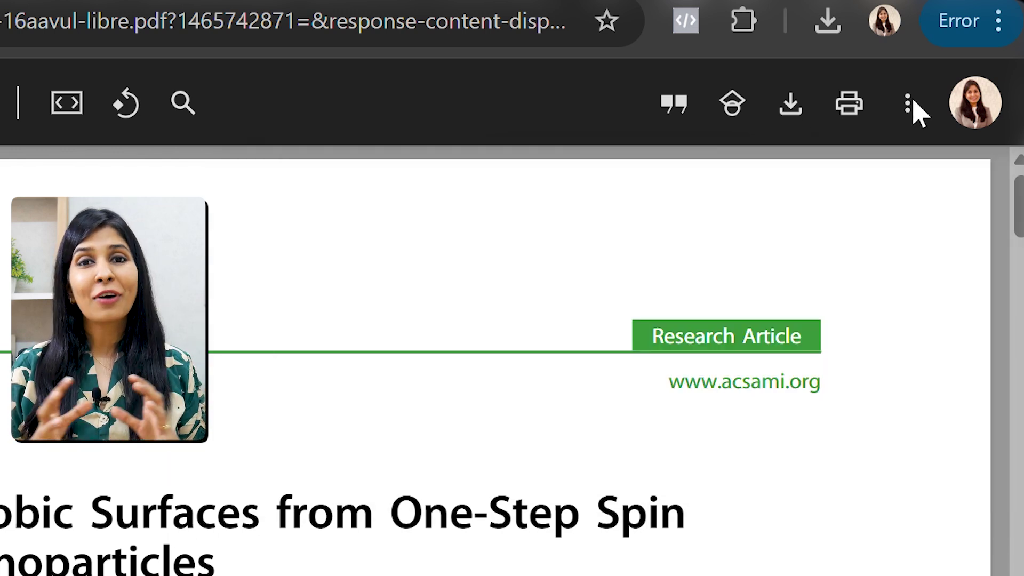
- Switch the PDF viewer's display from Light mode to Dark mode
click(907, 104)
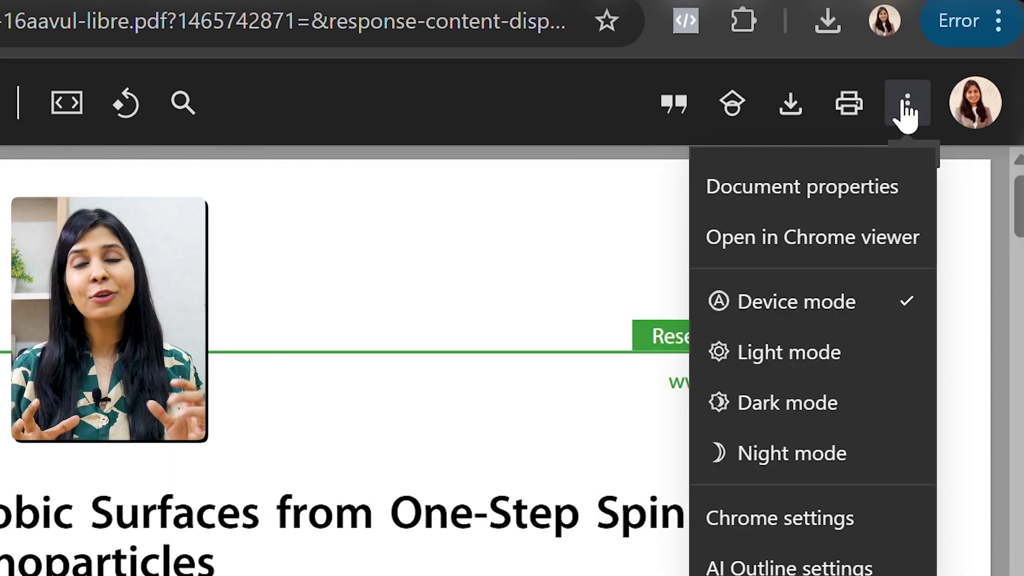
click(885, 358)
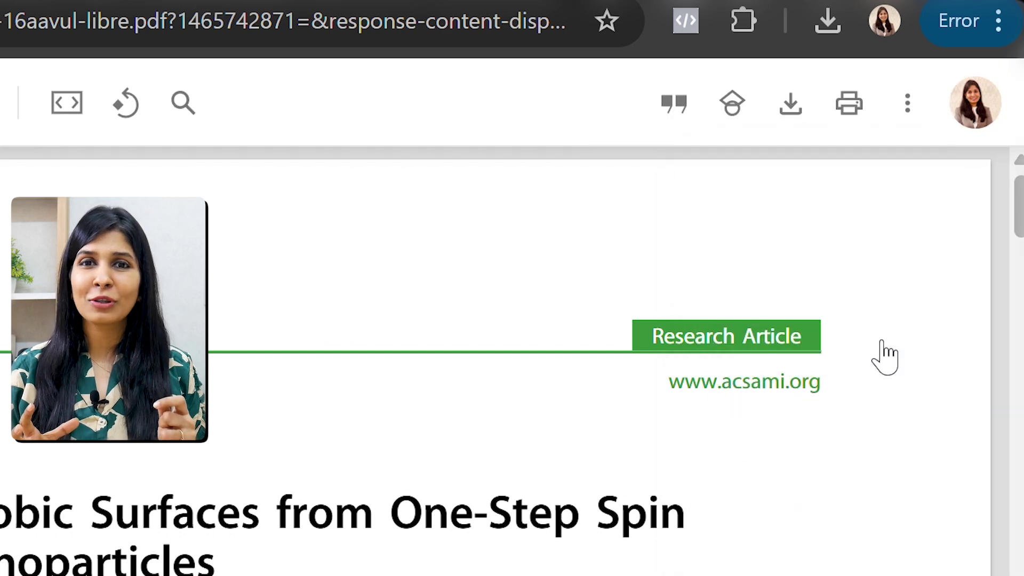
click(907, 104)
click(861, 404)
click(907, 104)
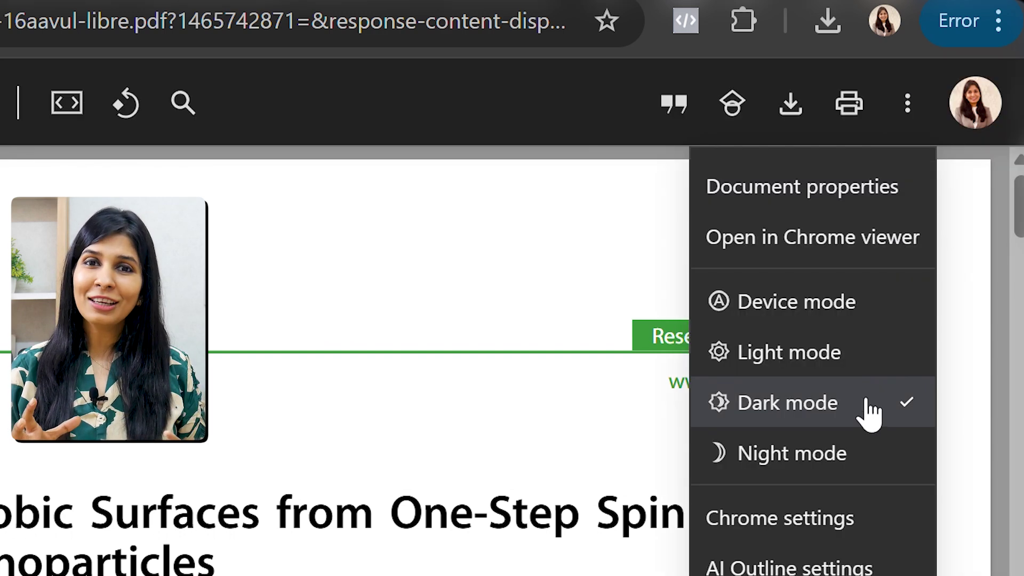
click(867, 404)
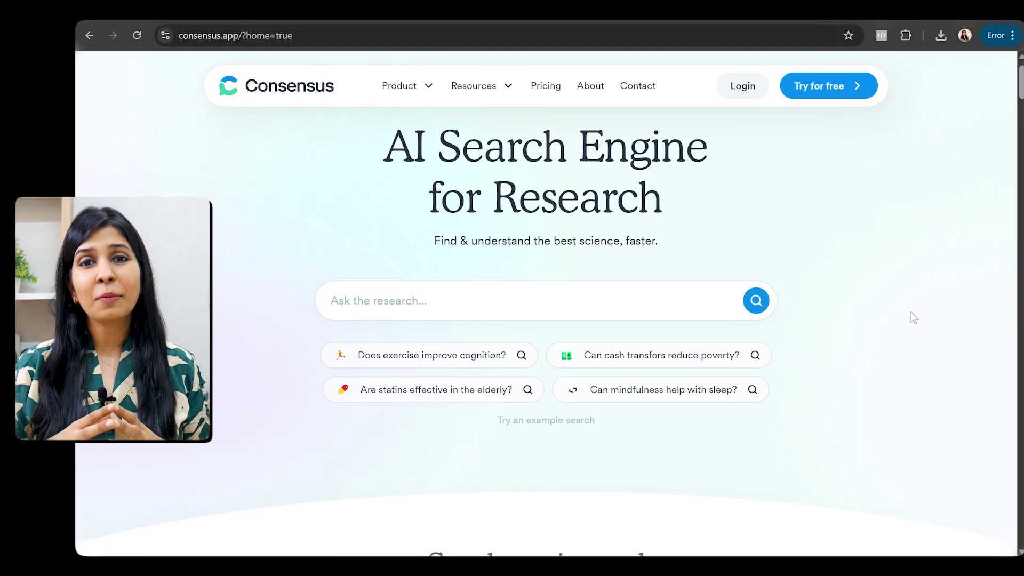
- Scroll through the Consensus homepage overview
scroll(914, 318, down, 12)
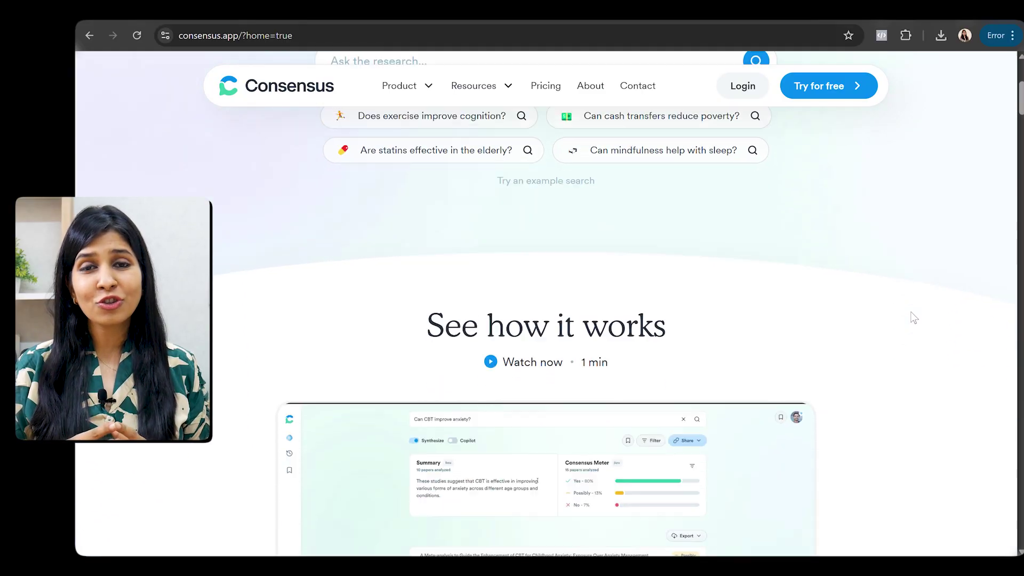
scroll(913, 318, down, 6)
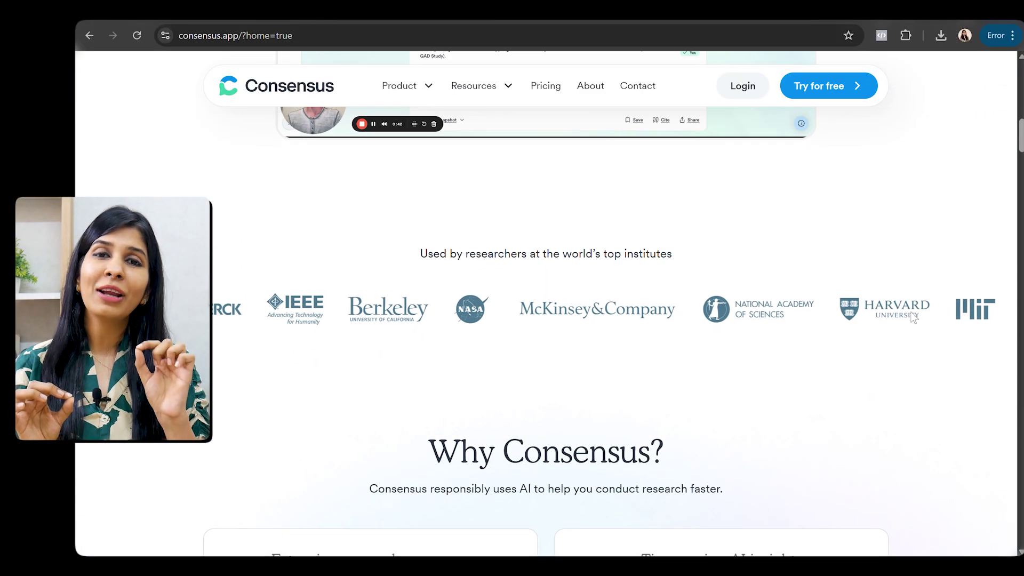
scroll(913, 318, down, 2)
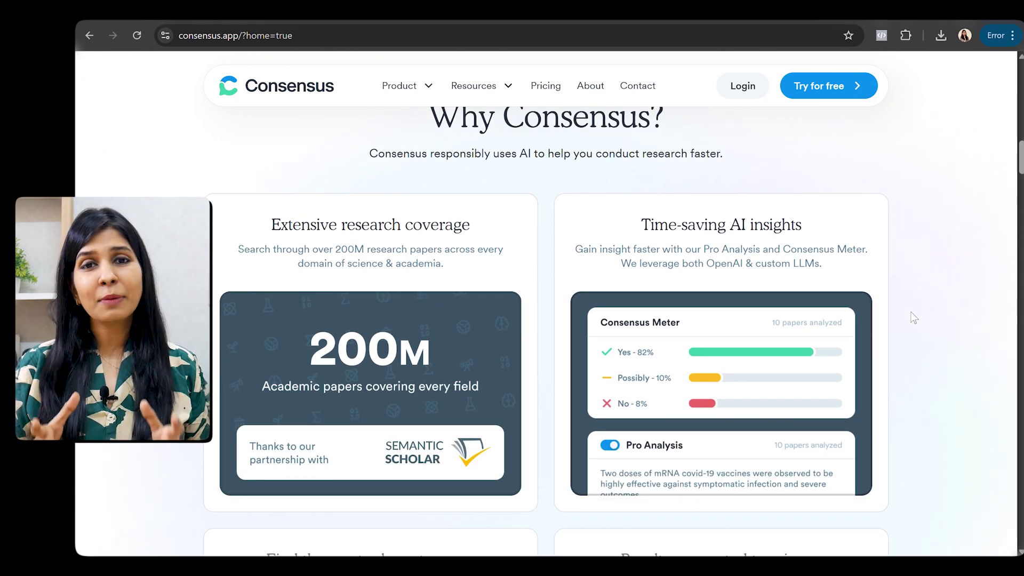
scroll(914, 318, down, 6)
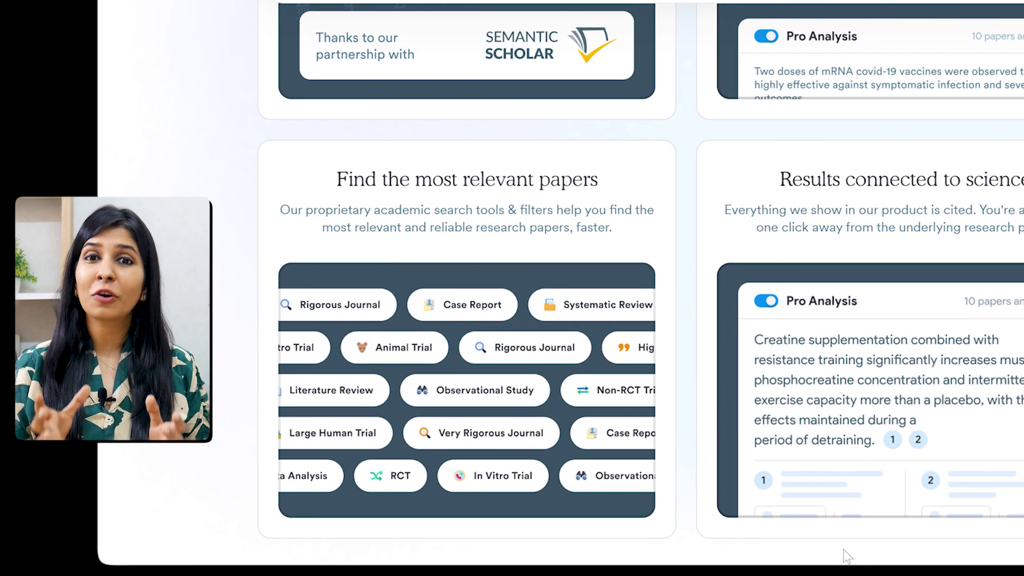
scroll(844, 549, up, 8)
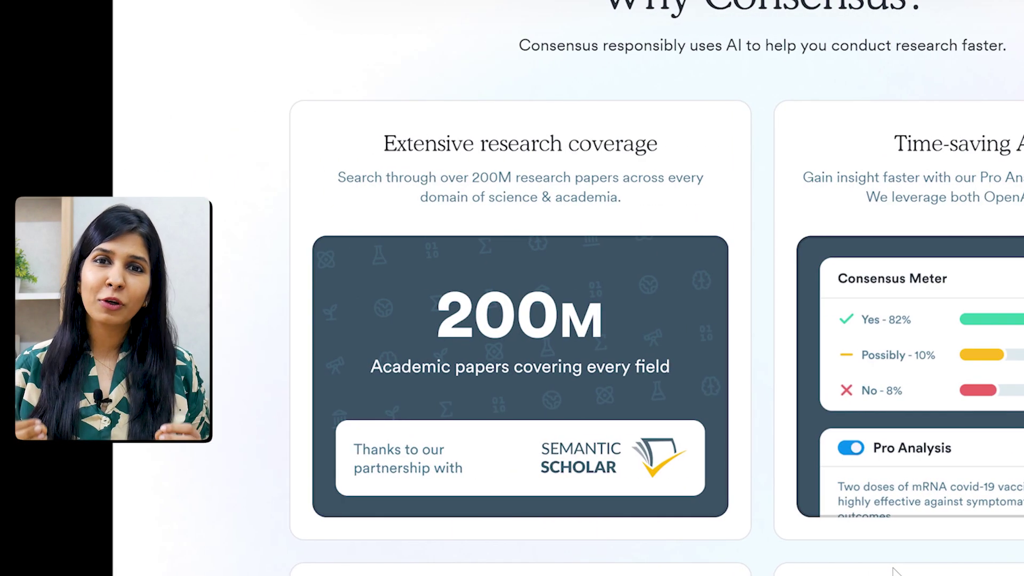
scroll(894, 569, down, 6)
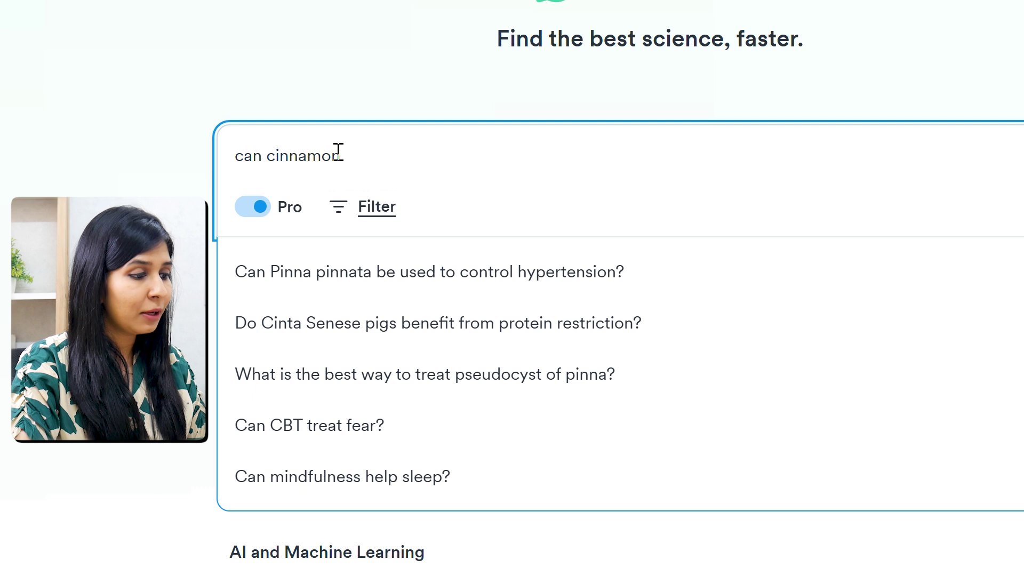
- Run the suggested cinnamon cardiovascular question and review its Yes 53% Consensus Meter and summary
click(356, 308)
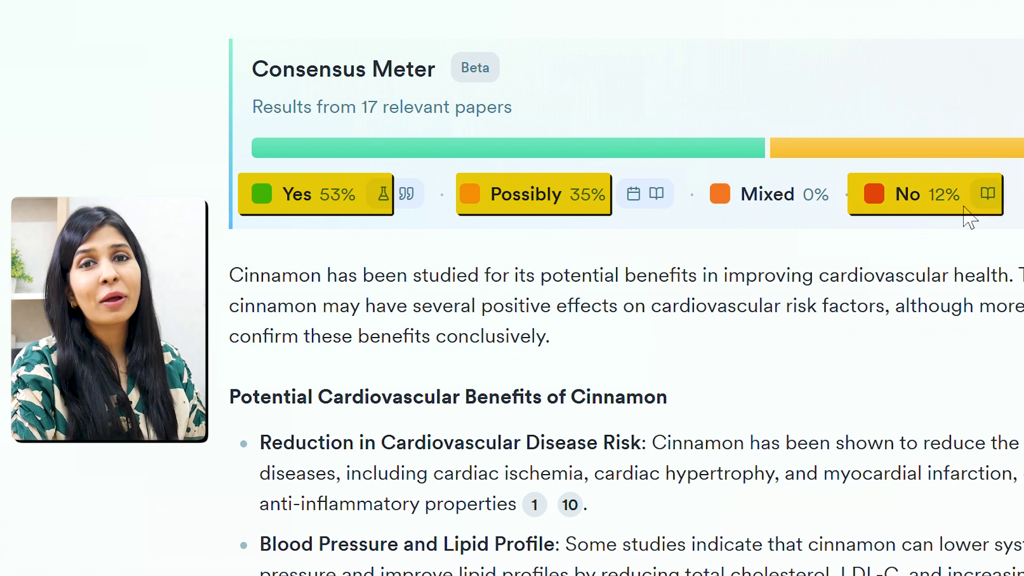
scroll(587, 320, down, 3)
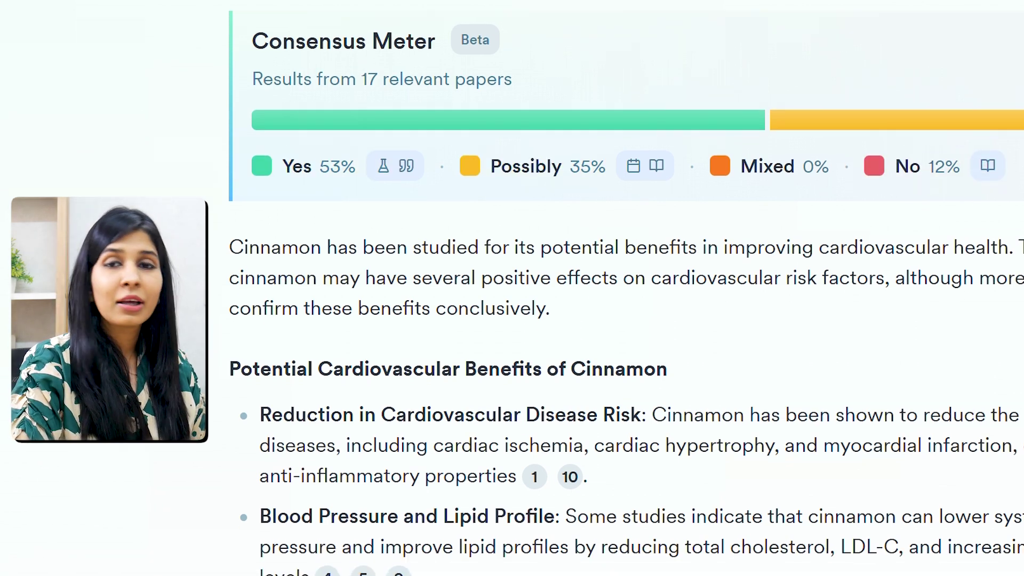
scroll(626, 288, down, 2)
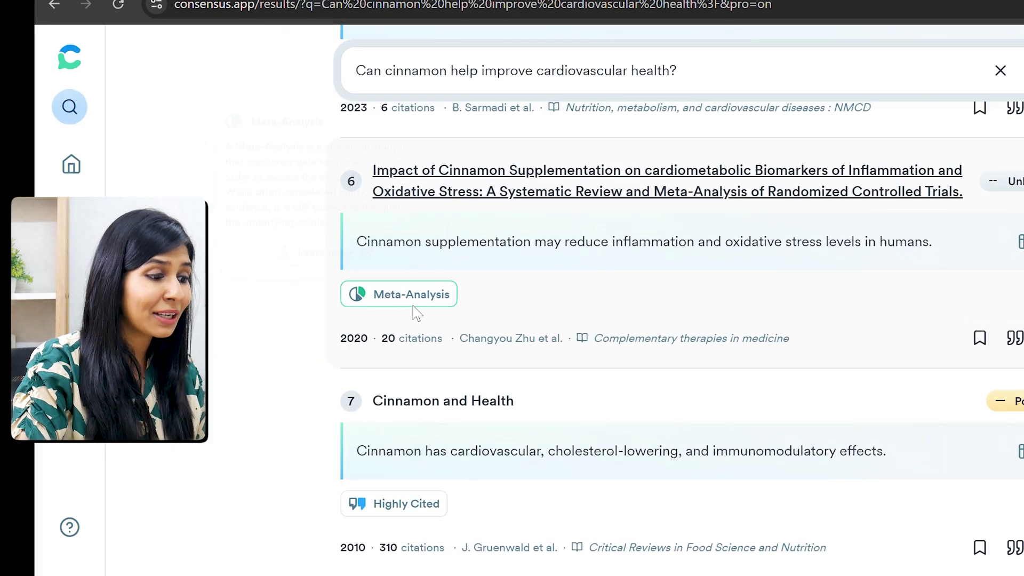
- Expand the Study Snapshot for result 8, the cinnamon cardiomyopathy study in diabetic rats
scroll(170, 496, down, 5)
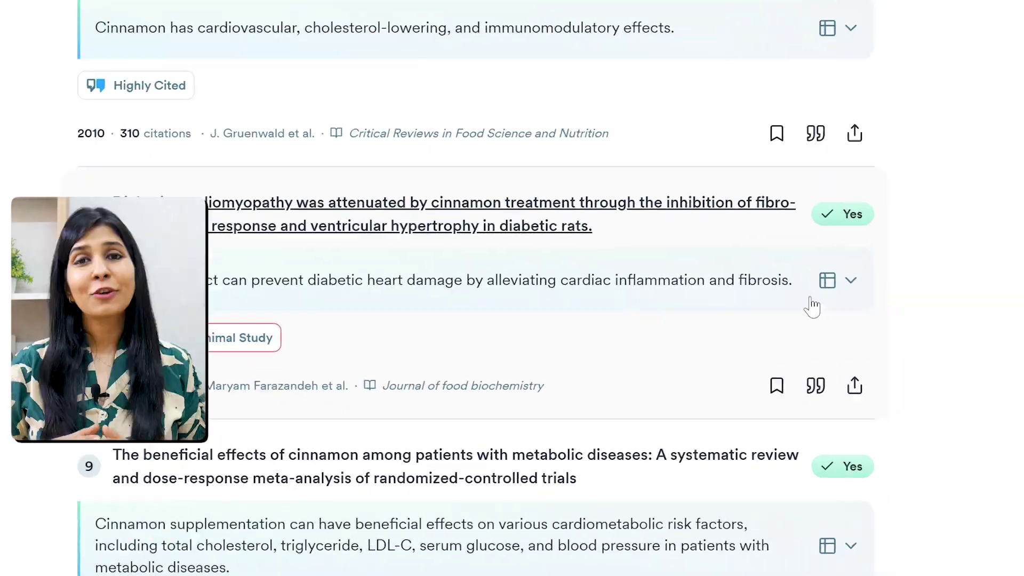
click(826, 280)
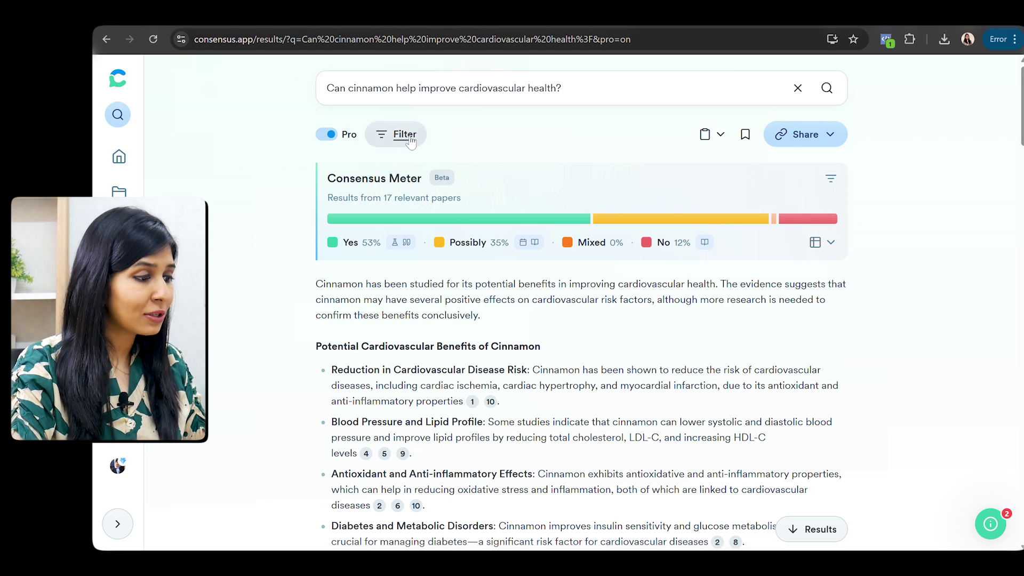
- Open the results filters, then ask the spice review 'Did the authors mention any limitations?'
click(405, 134)
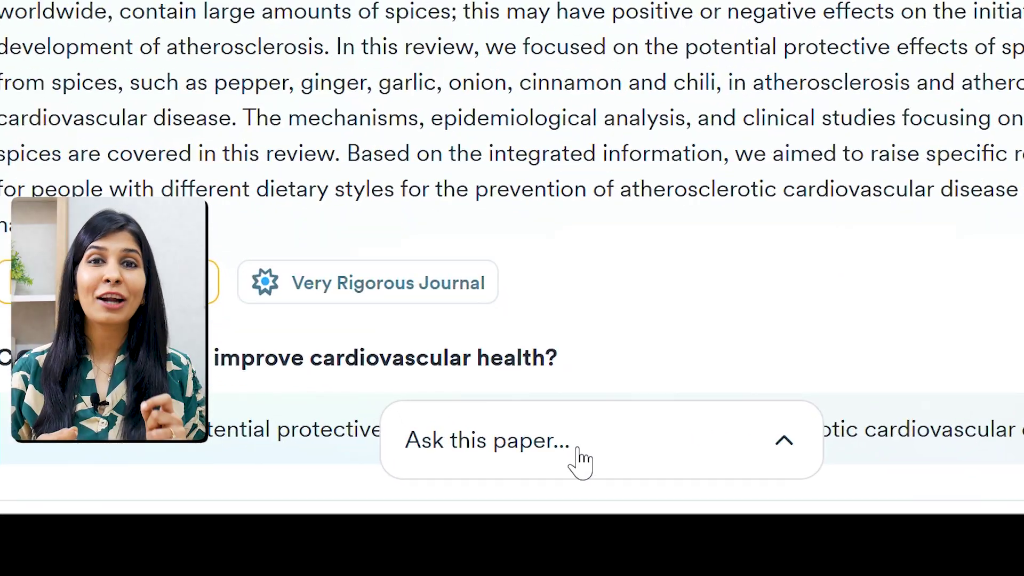
click(574, 459)
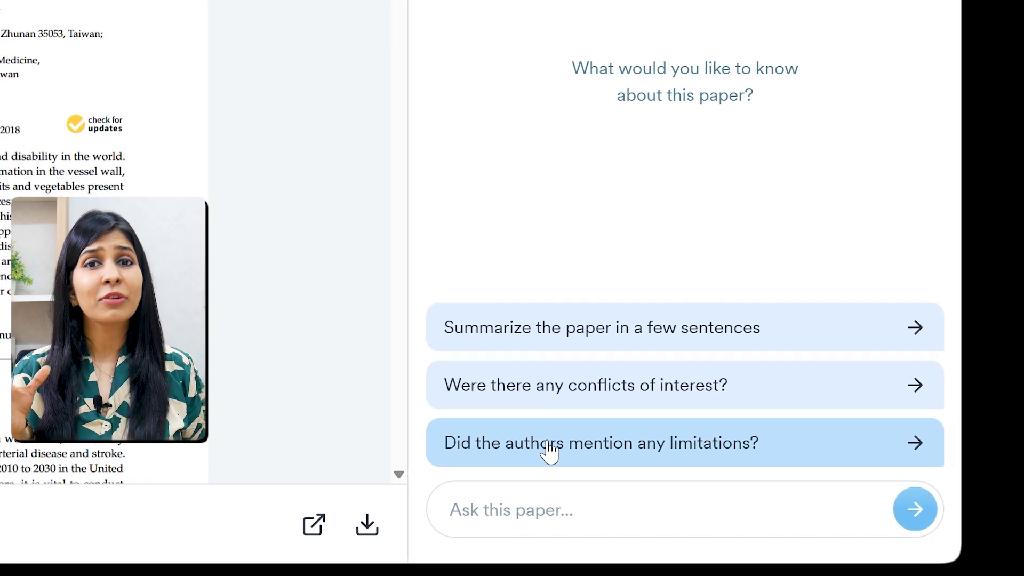
click(777, 479)
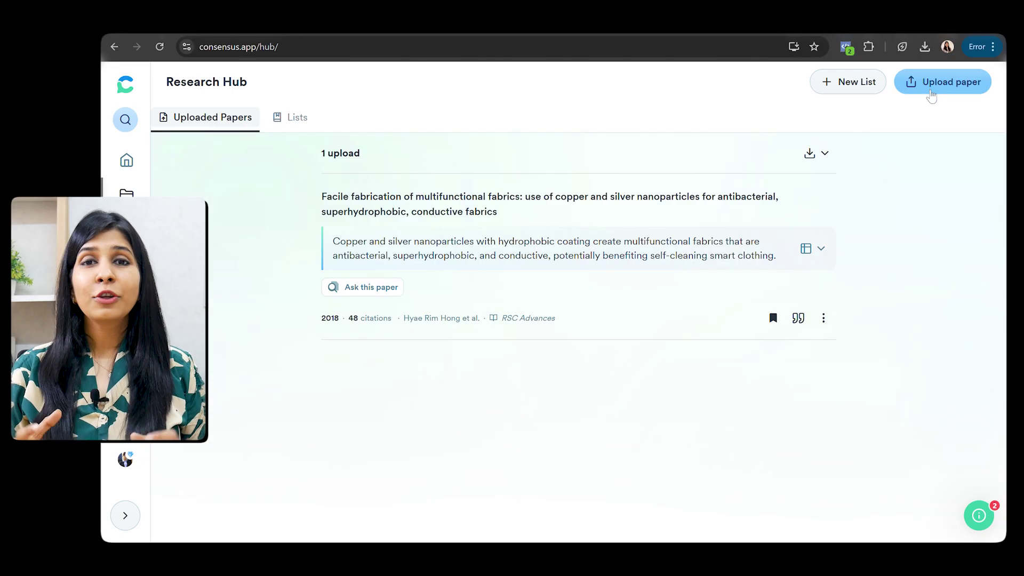
- Upload the cotton-fabrics PDF as a second Research Hub paper and open its paper page
click(931, 92)
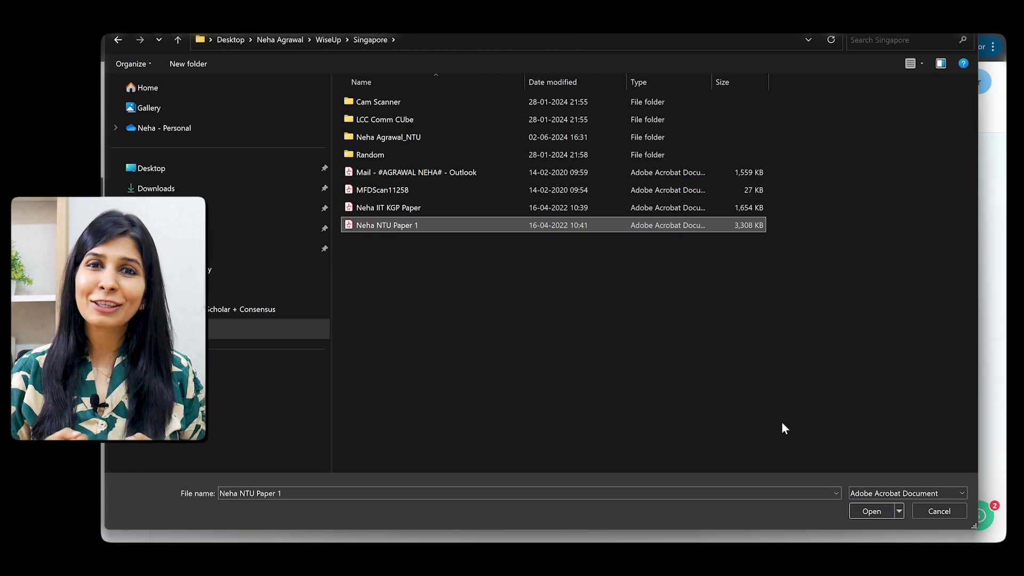
click(871, 511)
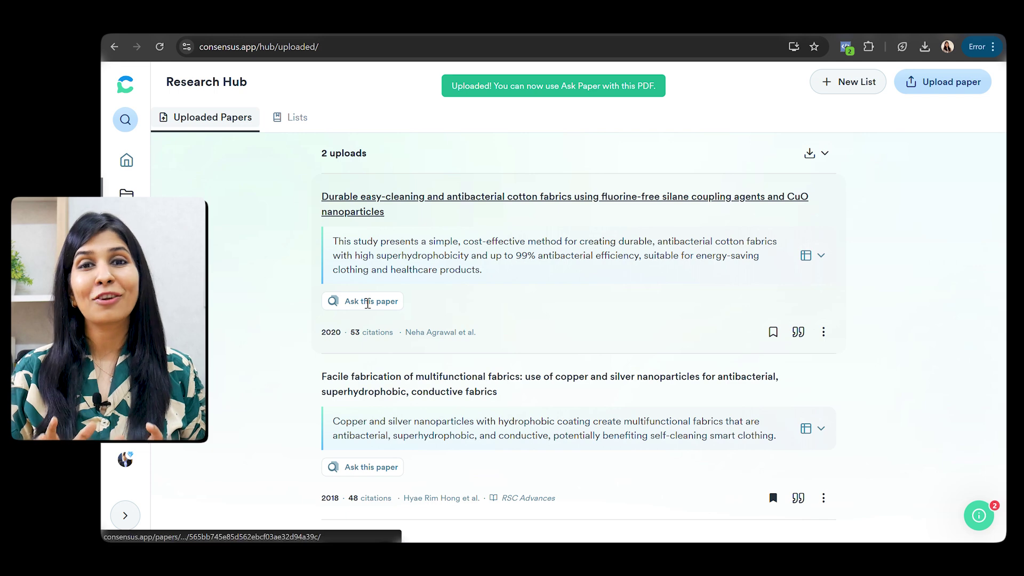
click(342, 205)
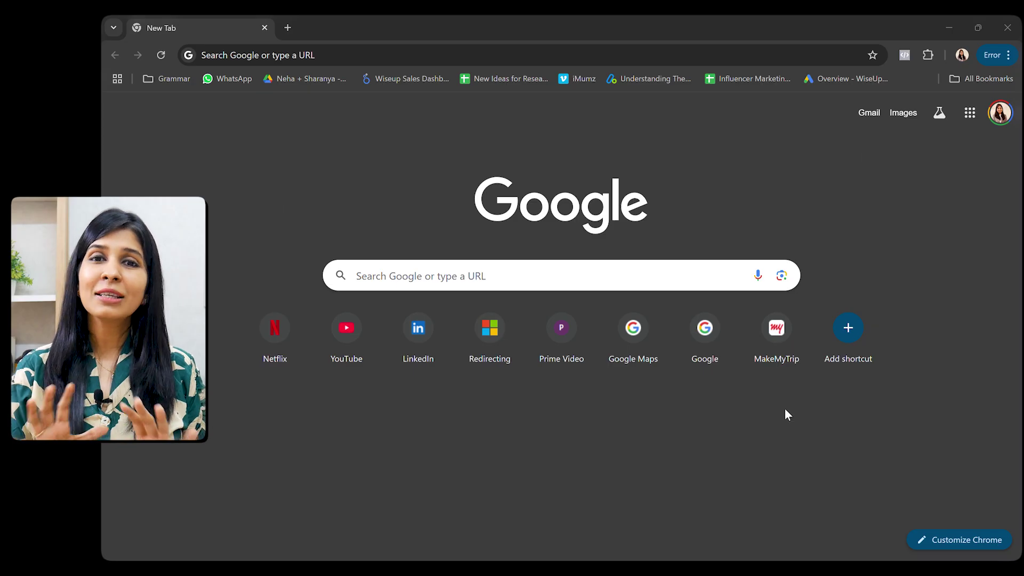
- Find Google Scholar PDF Reader in the Chrome Web Store via 'scholar pdf' and install it
click(1008, 56)
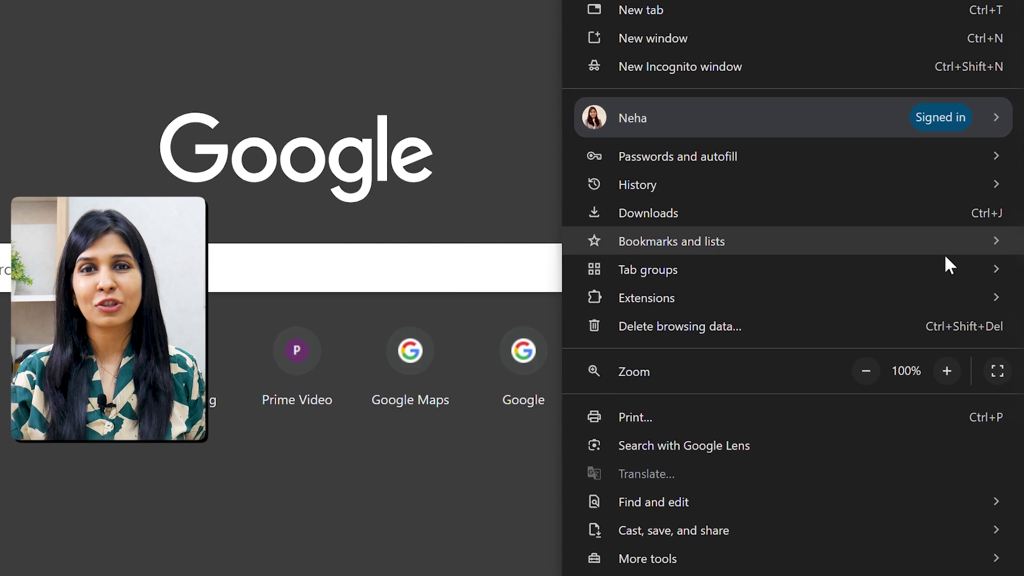
mouse_move(911, 300)
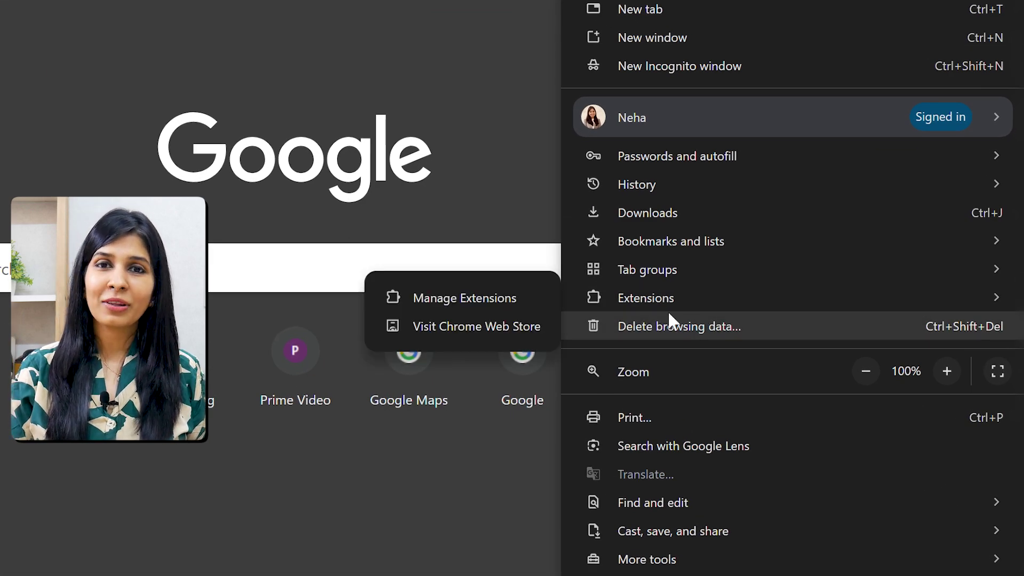
click(520, 327)
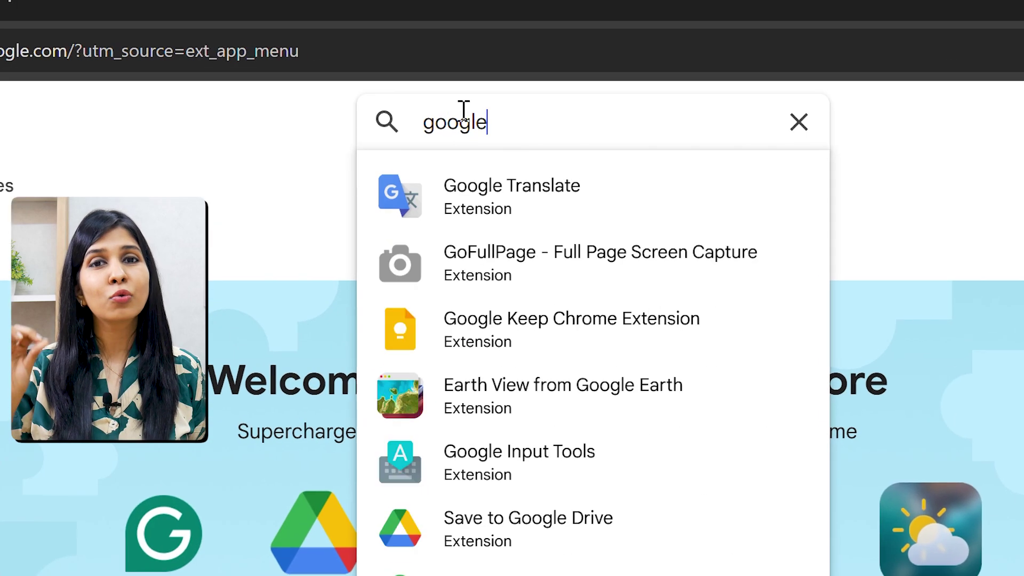
text(scholar pdf)
key(Down)
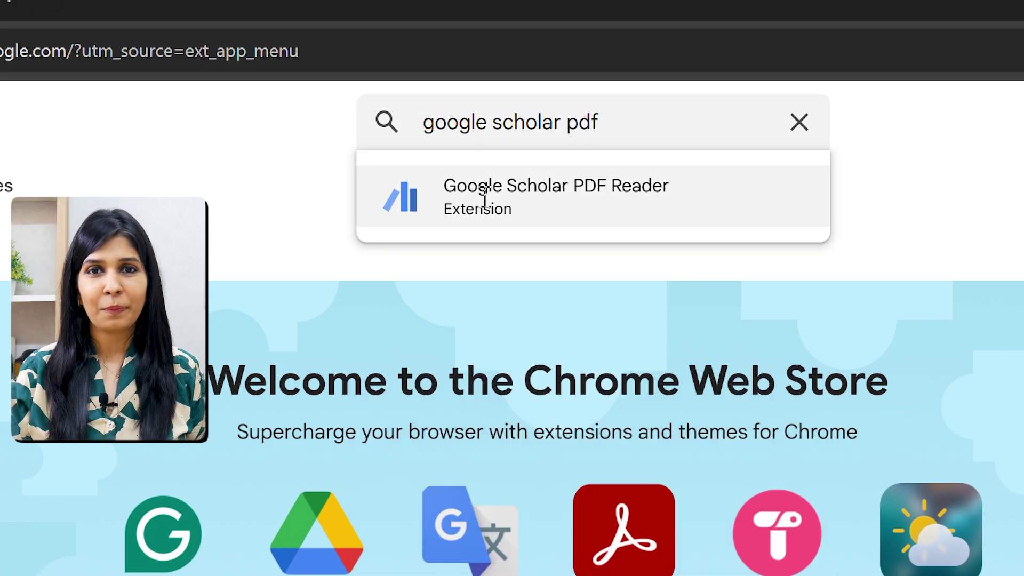
key(Return)
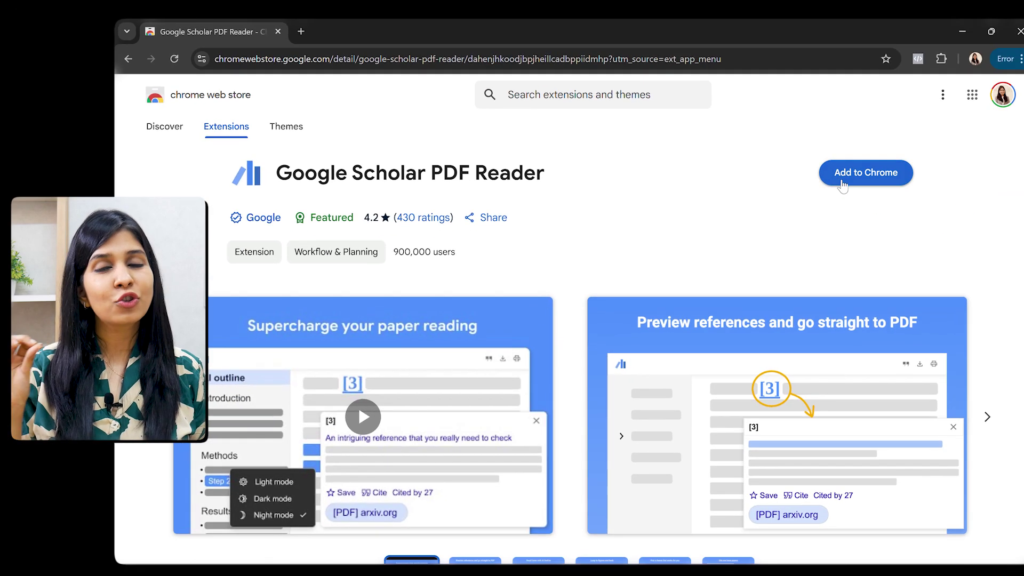
click(842, 185)
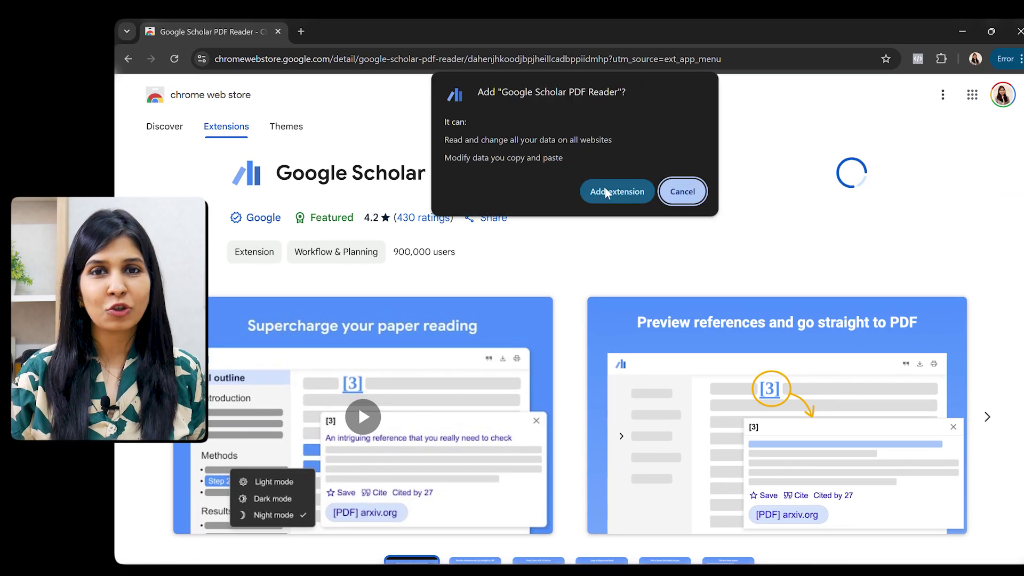
click(607, 193)
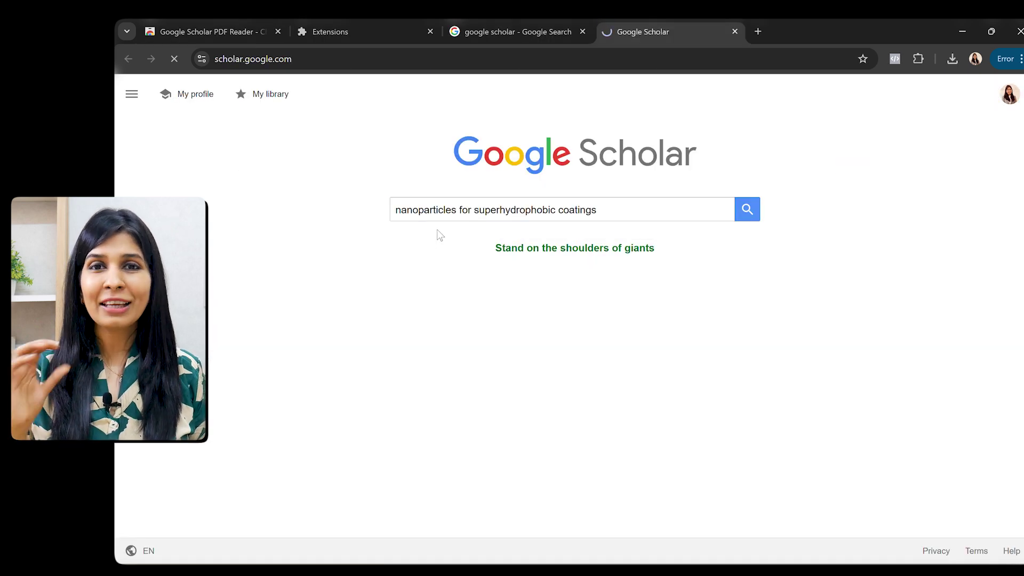
- Review the self-cleaning coatings paper's AI outline, then reopen its vivekanandcollege.ac.in PDF
scroll(722, 332, down, 2)
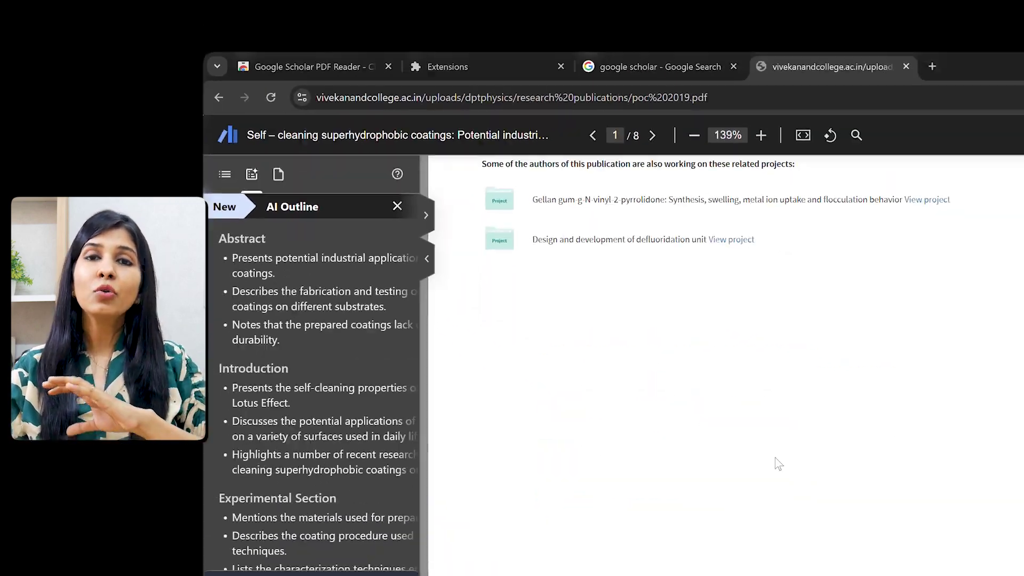
scroll(632, 367, down, 5)
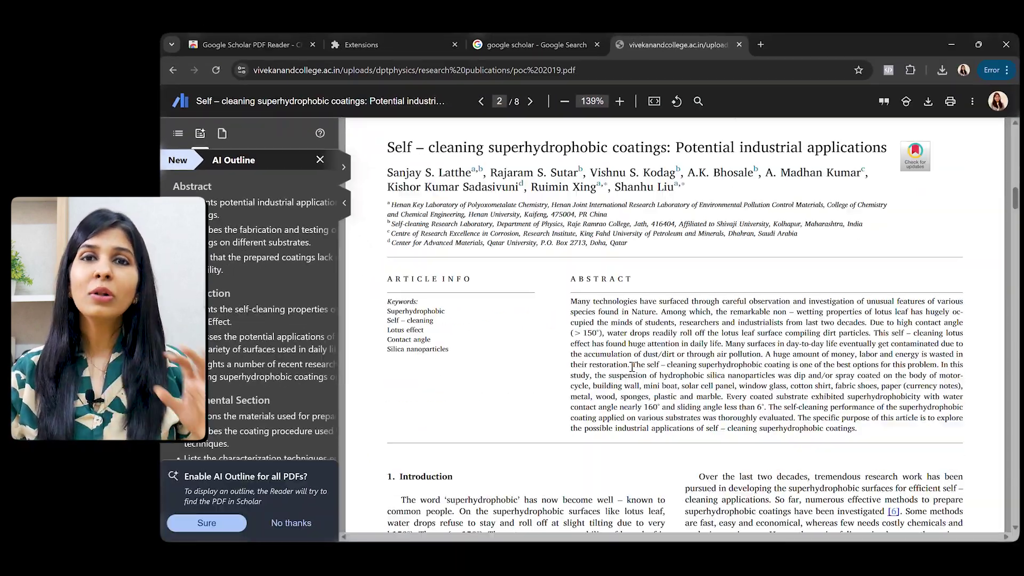
scroll(632, 367, up, 3)
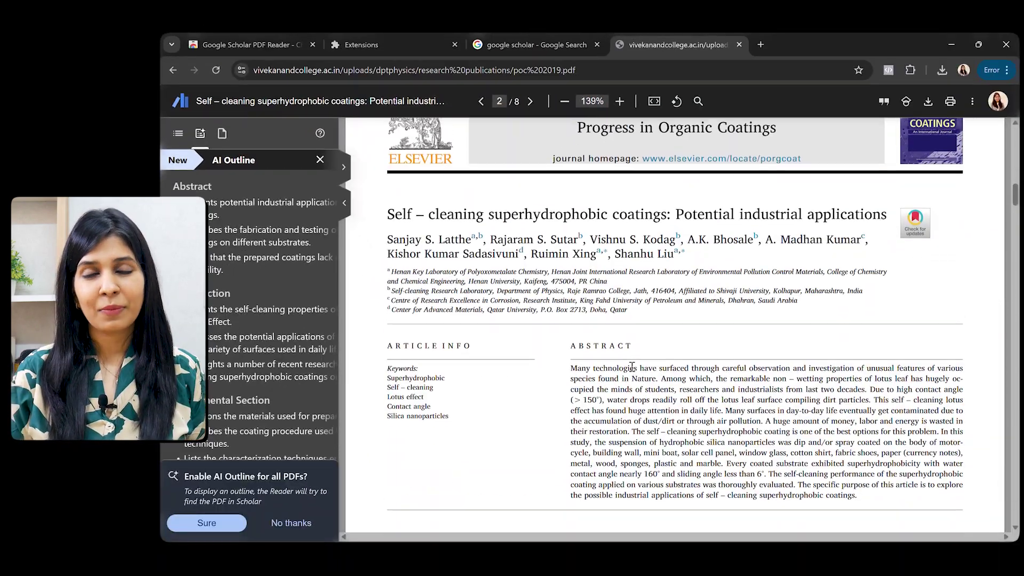
key(alt+Left)
click(737, 368)
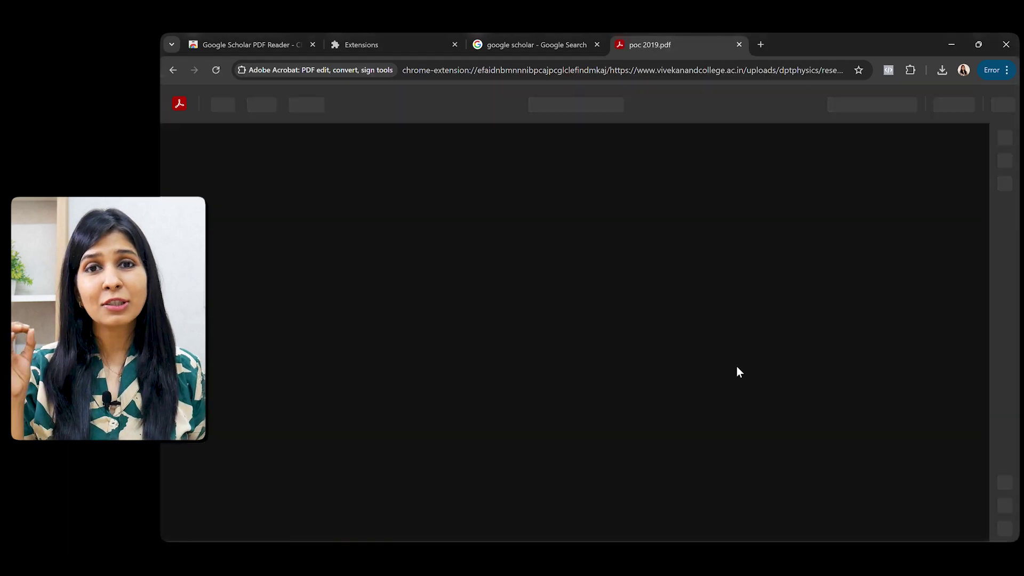
- Confirm Adobe Acrobat's extension is off, then rerun the 'nanoparticles for superhydrophobic coatings' Scholar search
scroll(601, 262, down, 5)
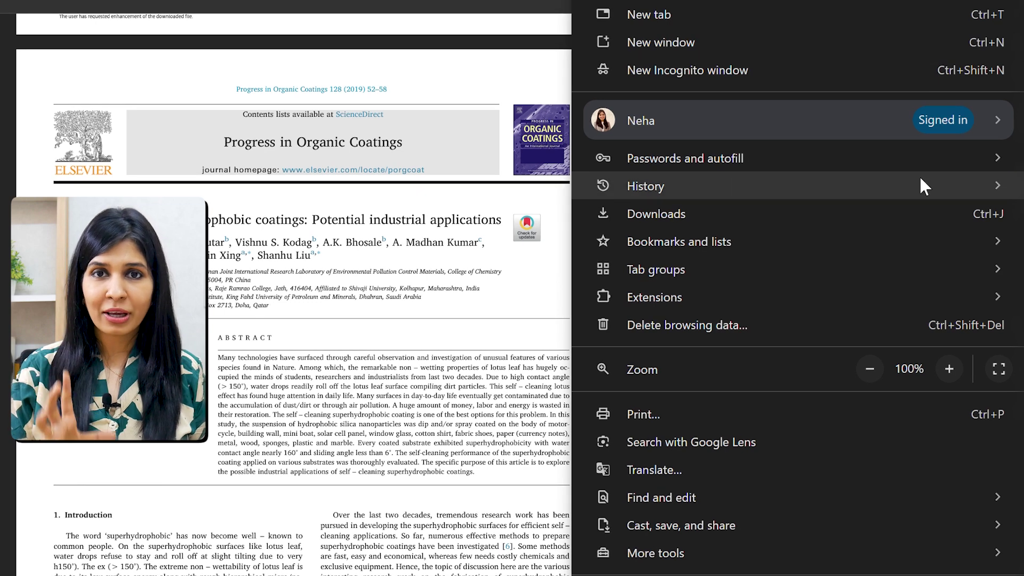
mouse_move(895, 302)
click(511, 294)
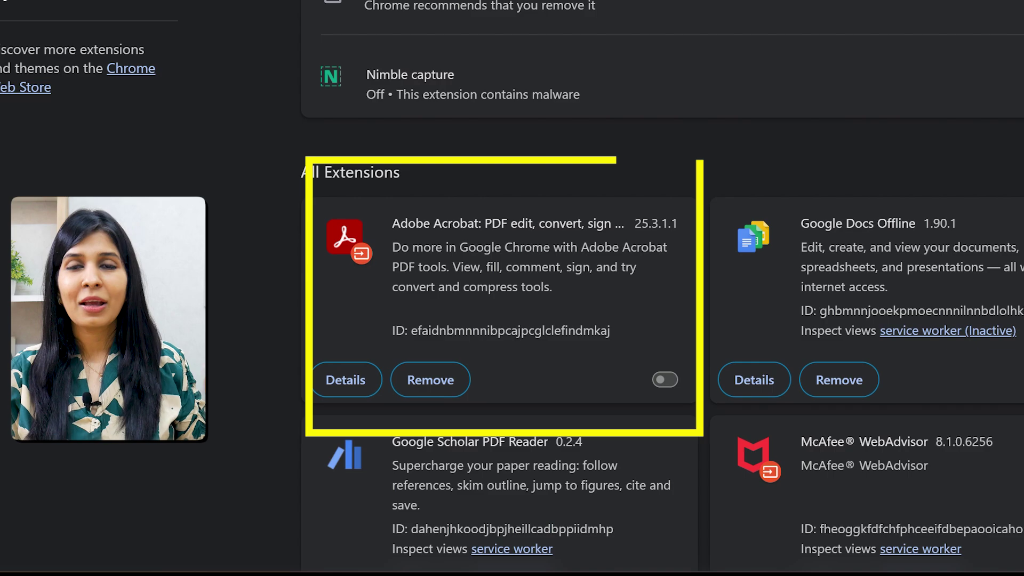
click(350, 201)
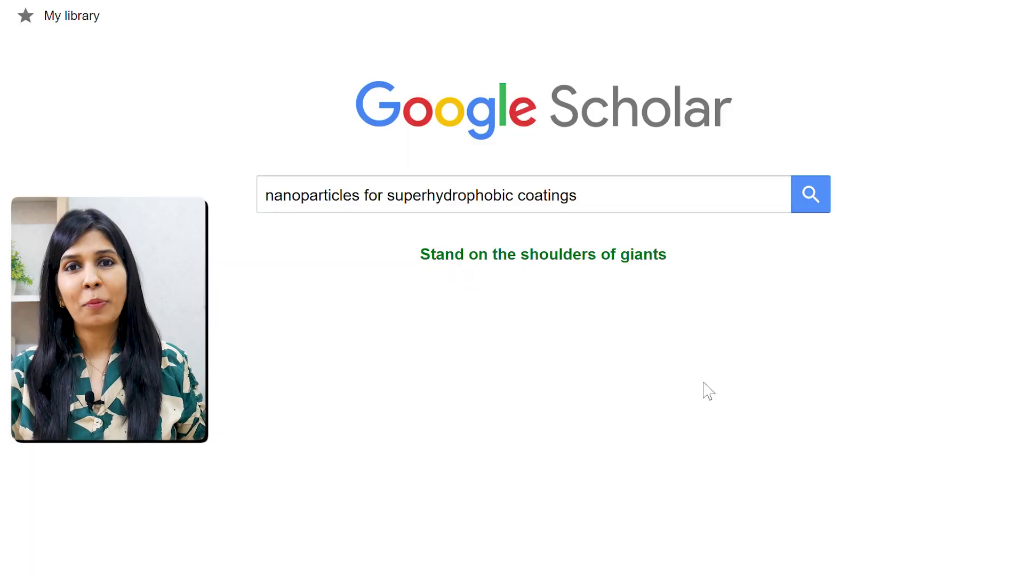
key(Return)
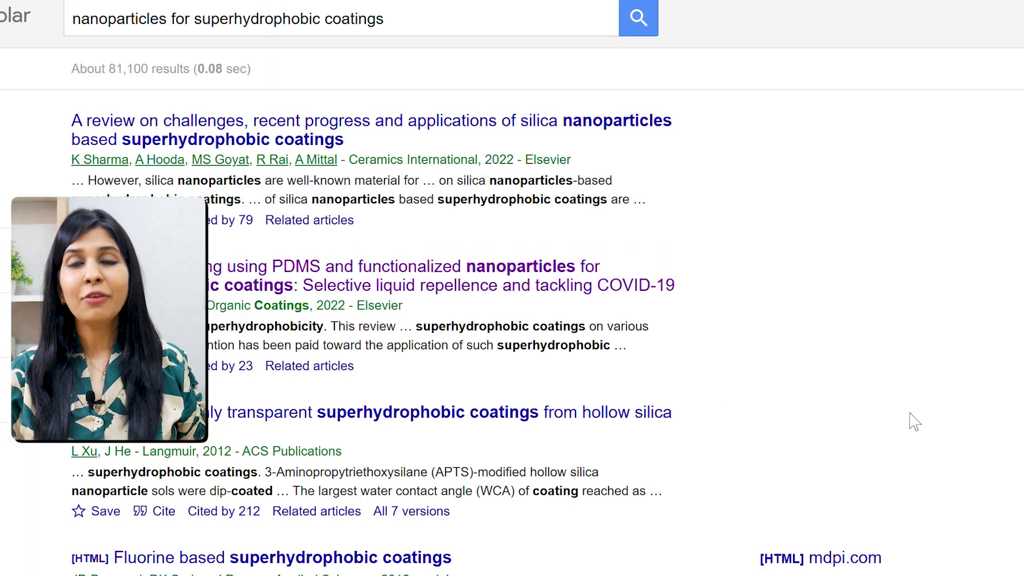
- Check Google Scholar PDF Reader's extension details, then open the saved cotton-fabrics PDF in it
scroll(915, 422, down, 3)
click(862, 513)
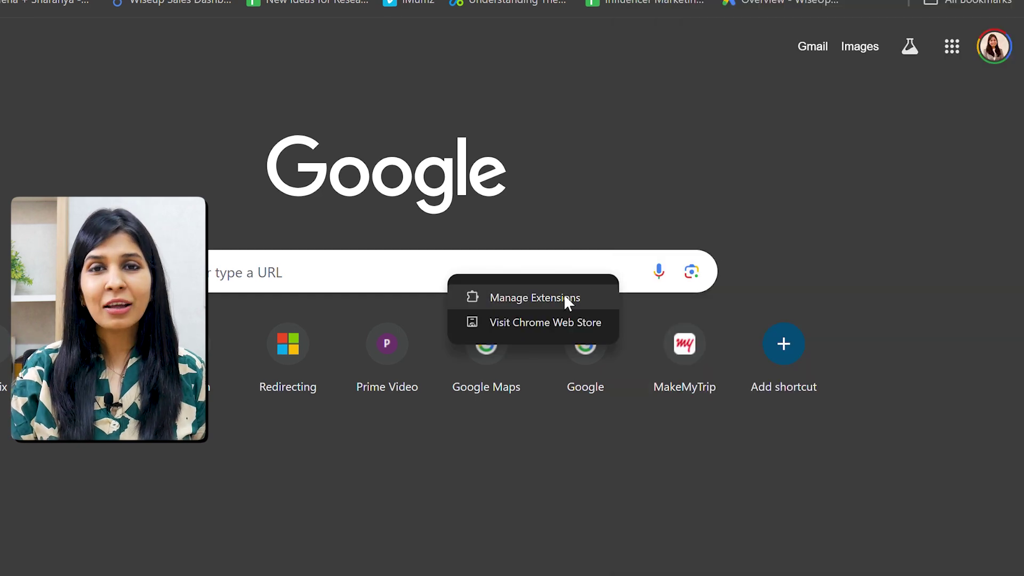
click(566, 297)
scroll(575, 314, down, 5)
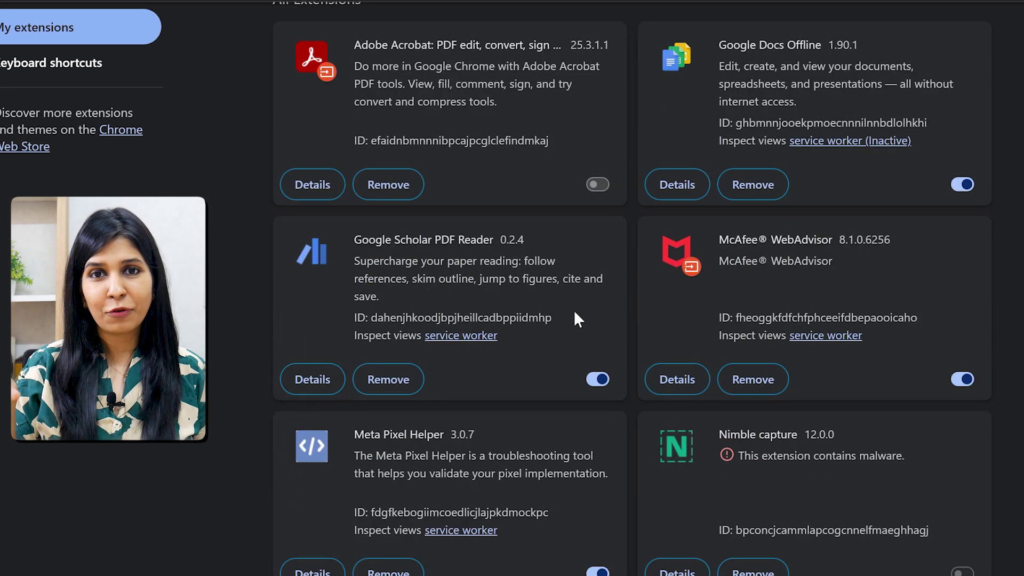
click(314, 379)
scroll(530, 366, down, 7)
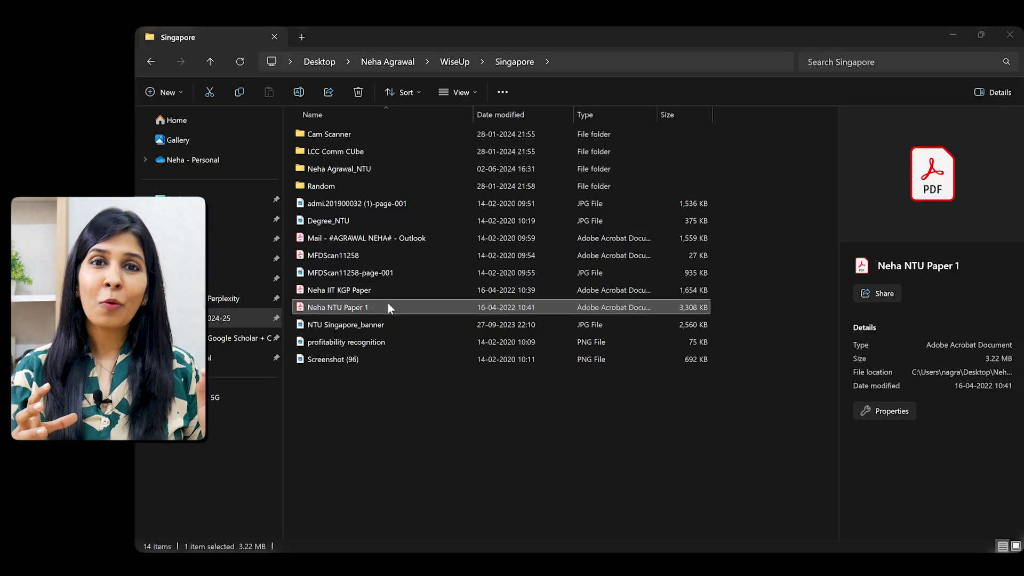
double_click(388, 304)
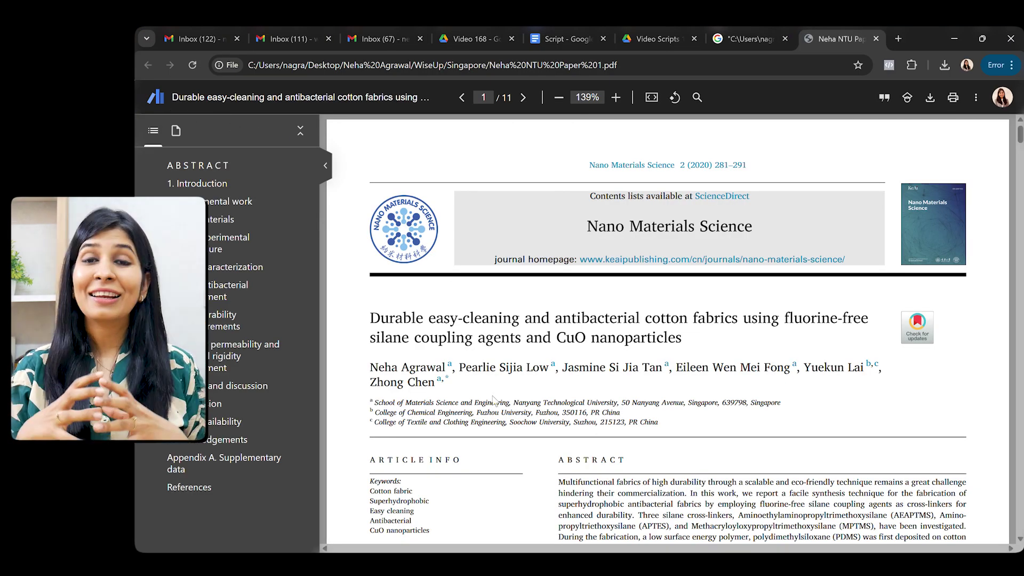
scroll(493, 400, down, 5)
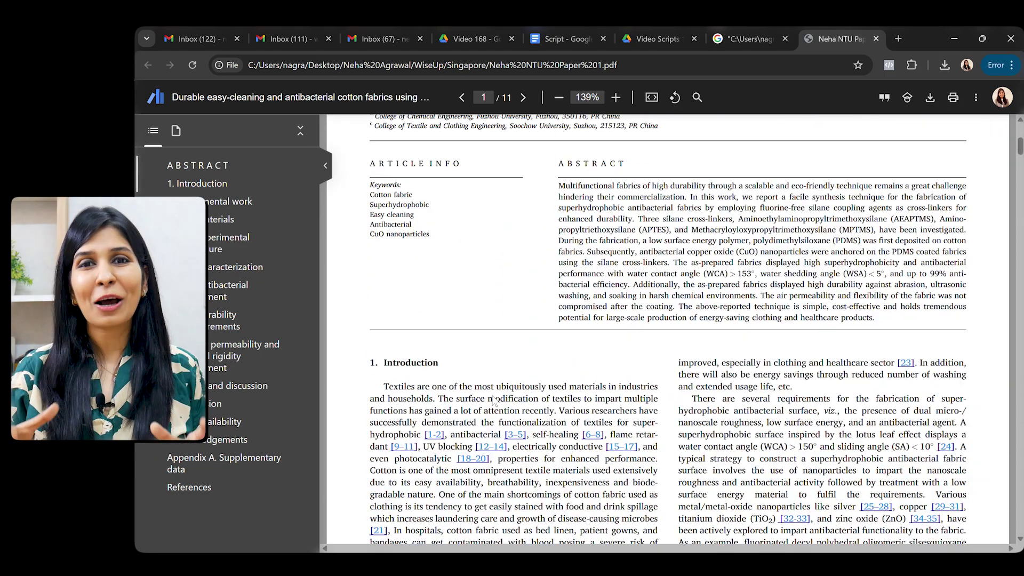
scroll(493, 400, down, 6)
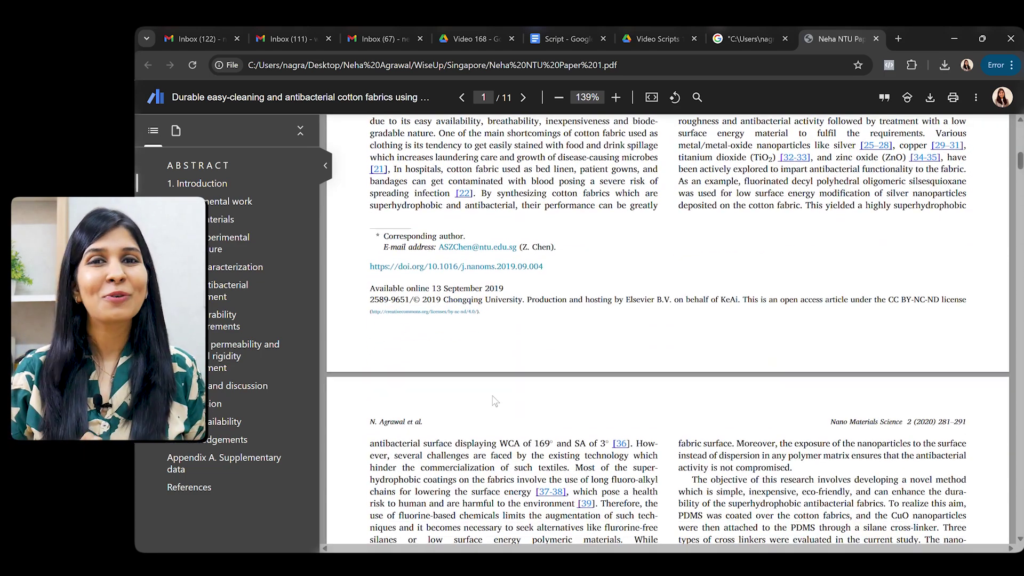
scroll(495, 400, down, 5)
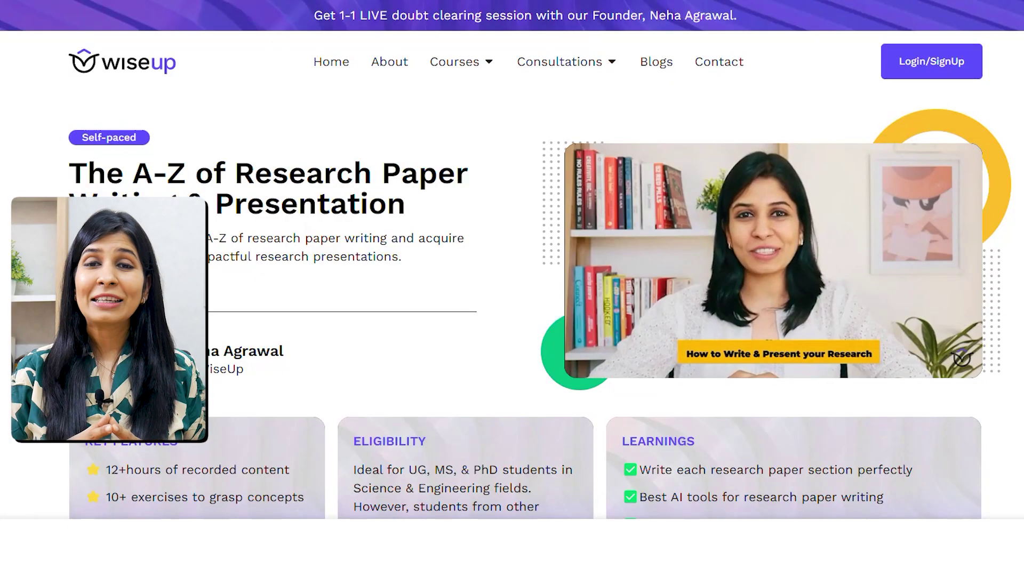
scroll(534, 267, down, 6)
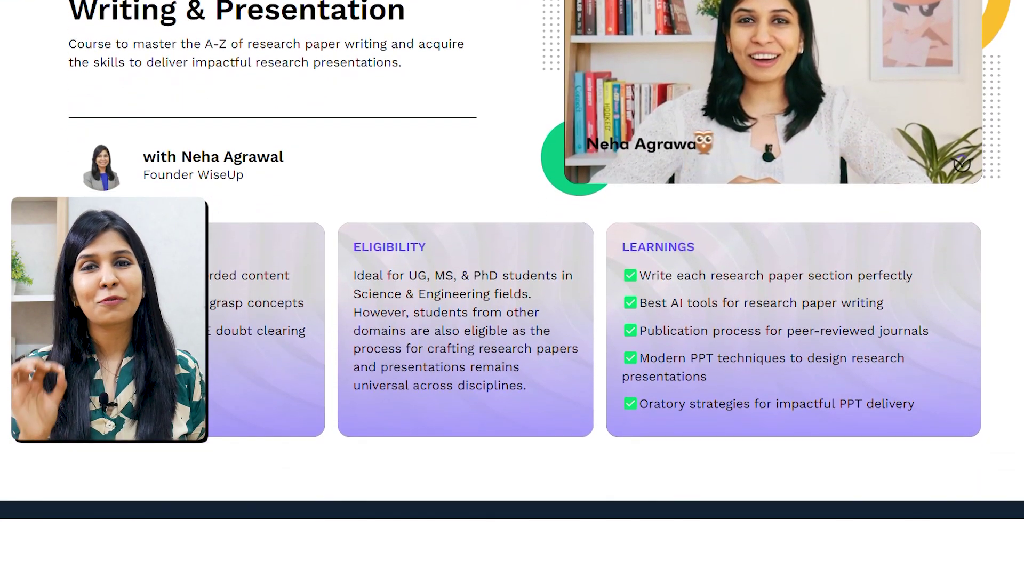
scroll(512, 266, down, 9)
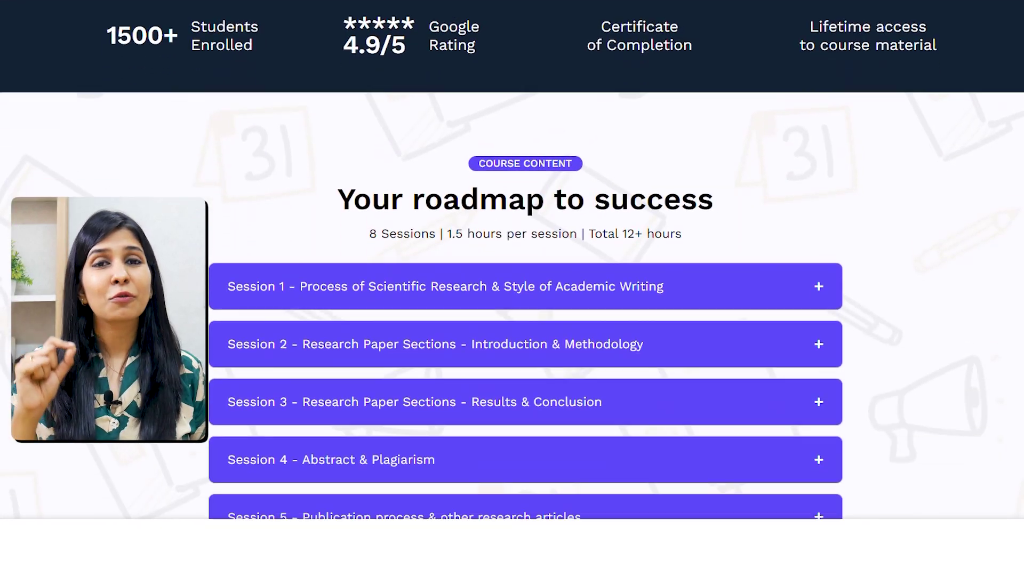
scroll(512, 266, down, 8)
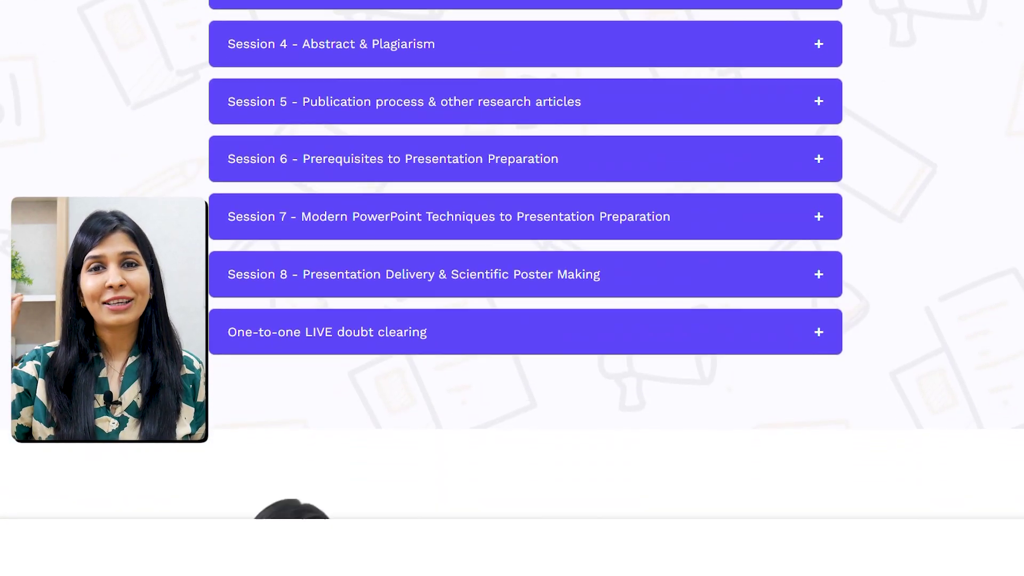
scroll(512, 266, down, 20)
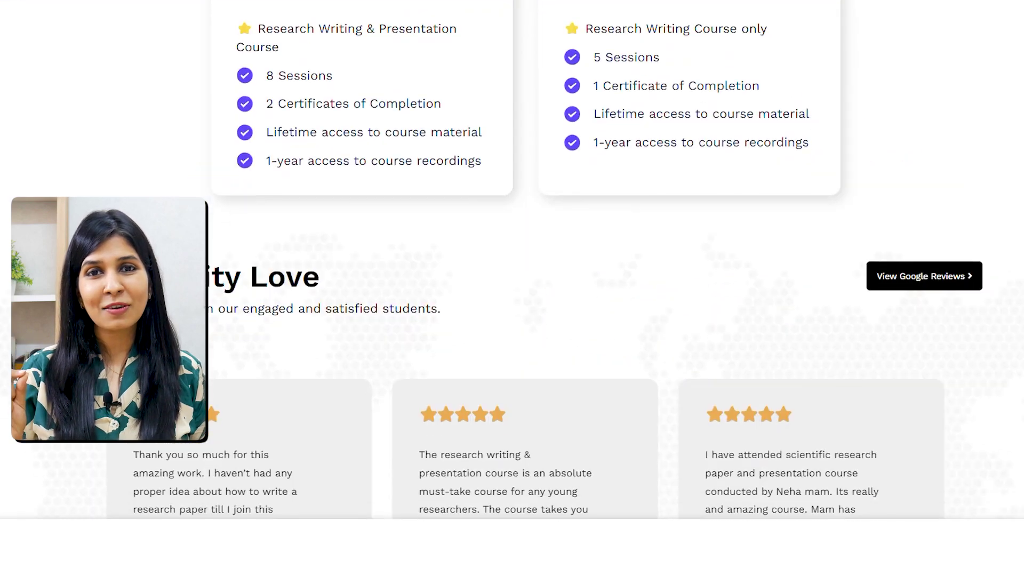
scroll(512, 267, down, 12)
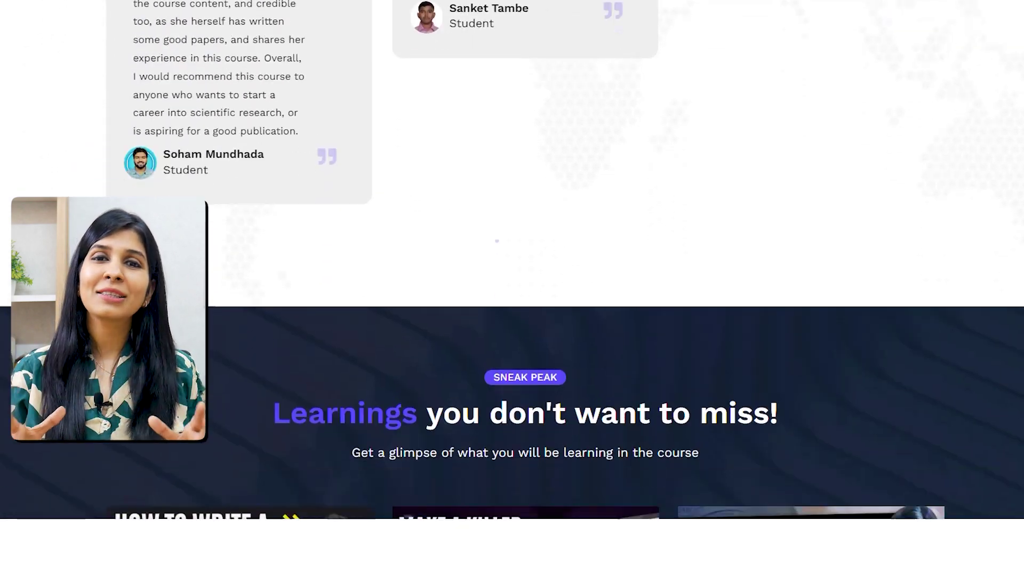
scroll(512, 267, down, 12)
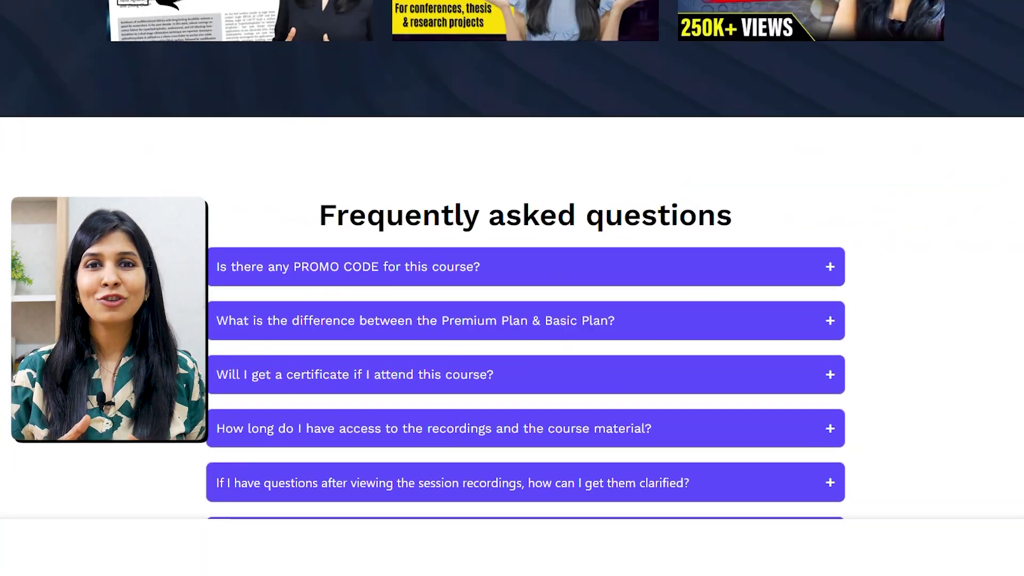
scroll(512, 267, down, 4)
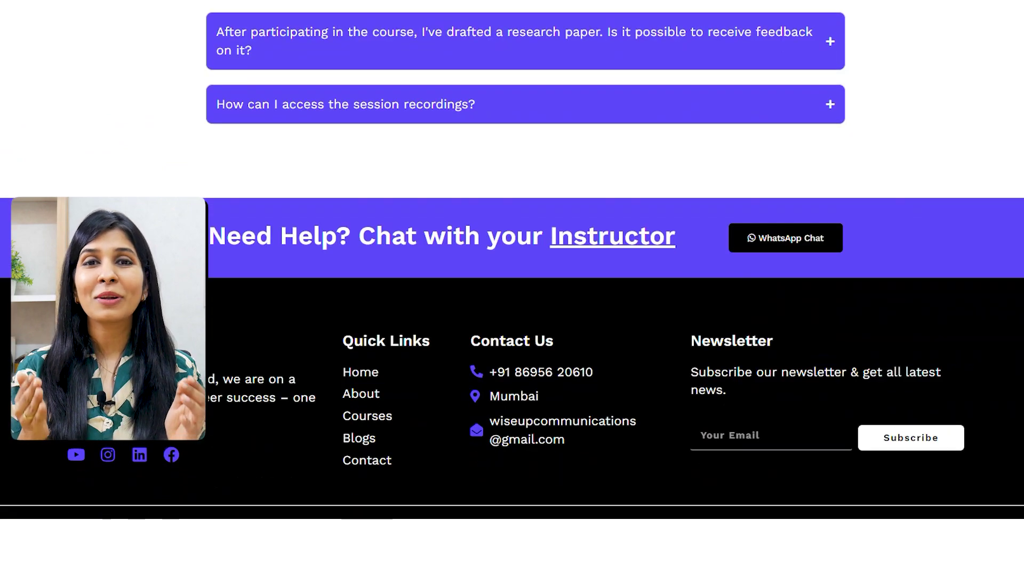